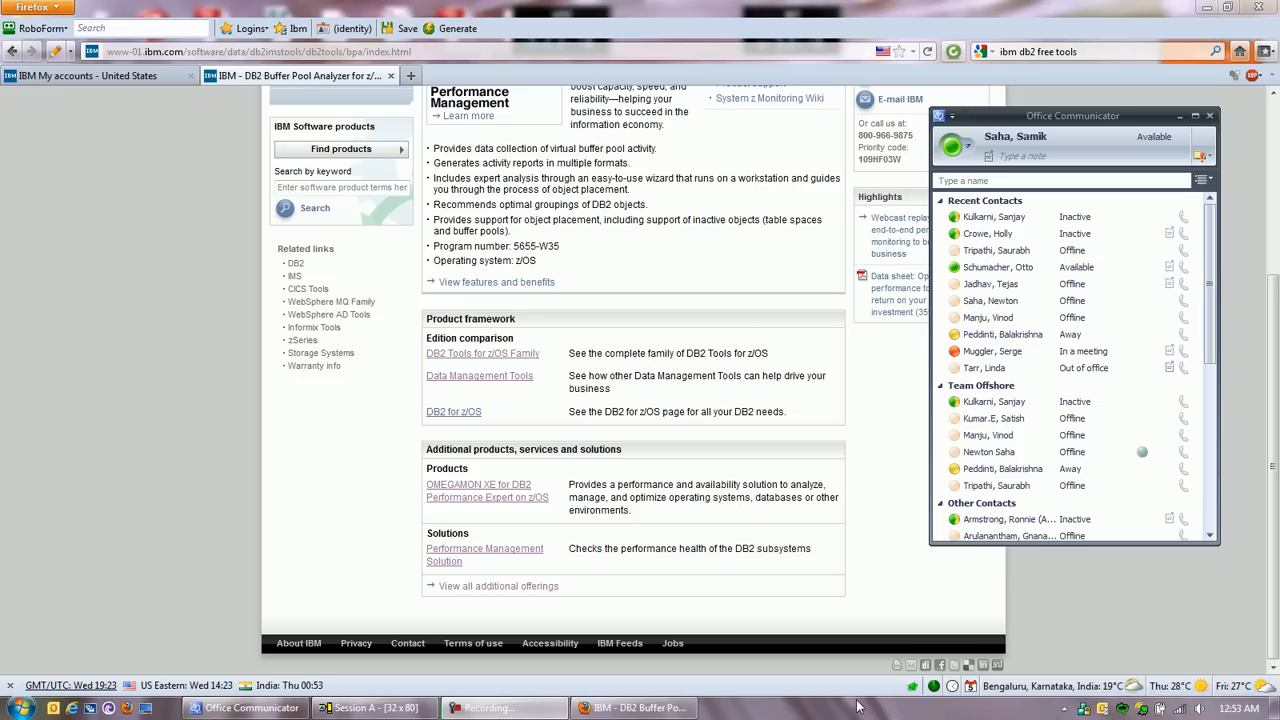
Step: Launch the Configuration Assistant from the Set-up Tools of the IBM DB2 DB2COPY1 installation
left_click(150, 709)
left_click(12, 708)
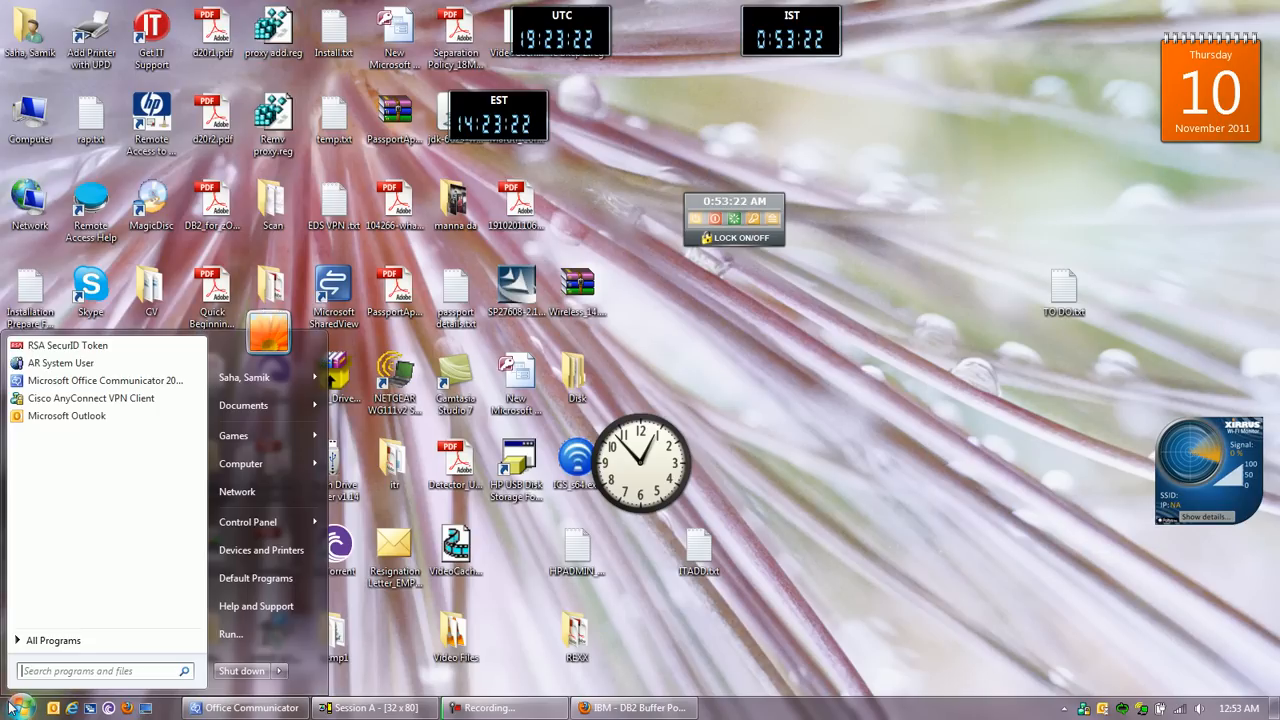
left_click(36, 641)
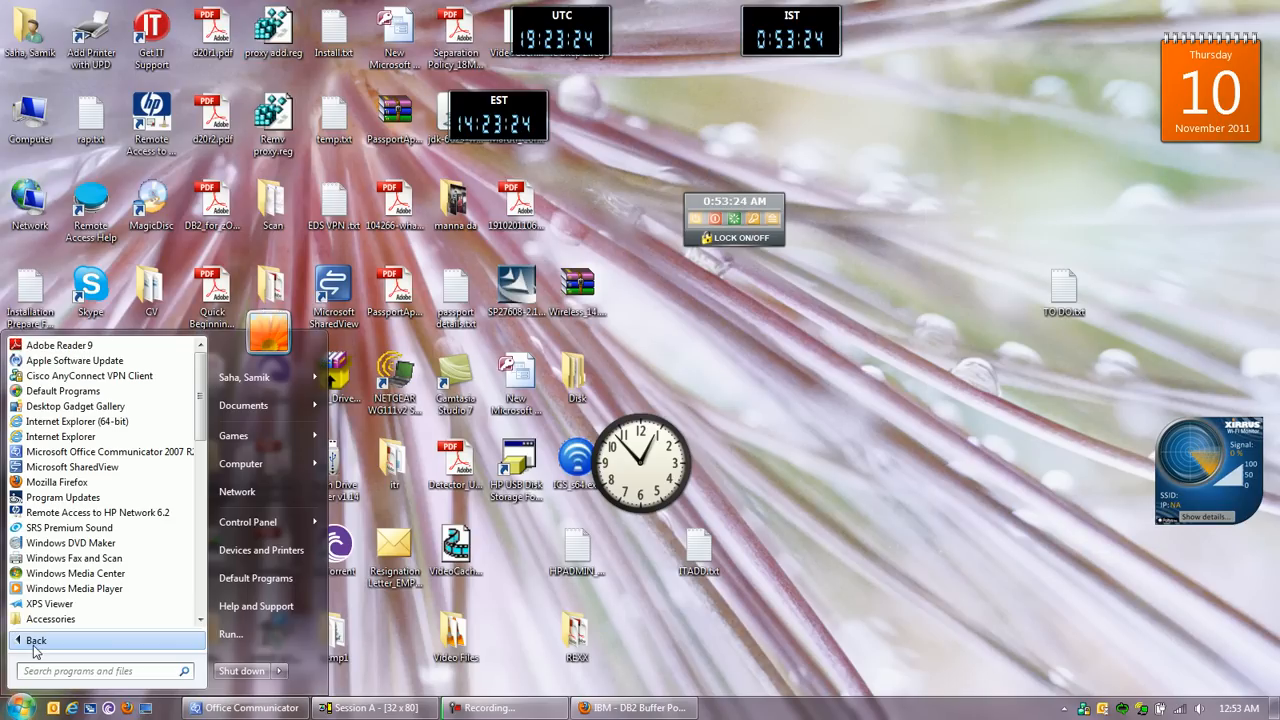
left_click(200, 620)
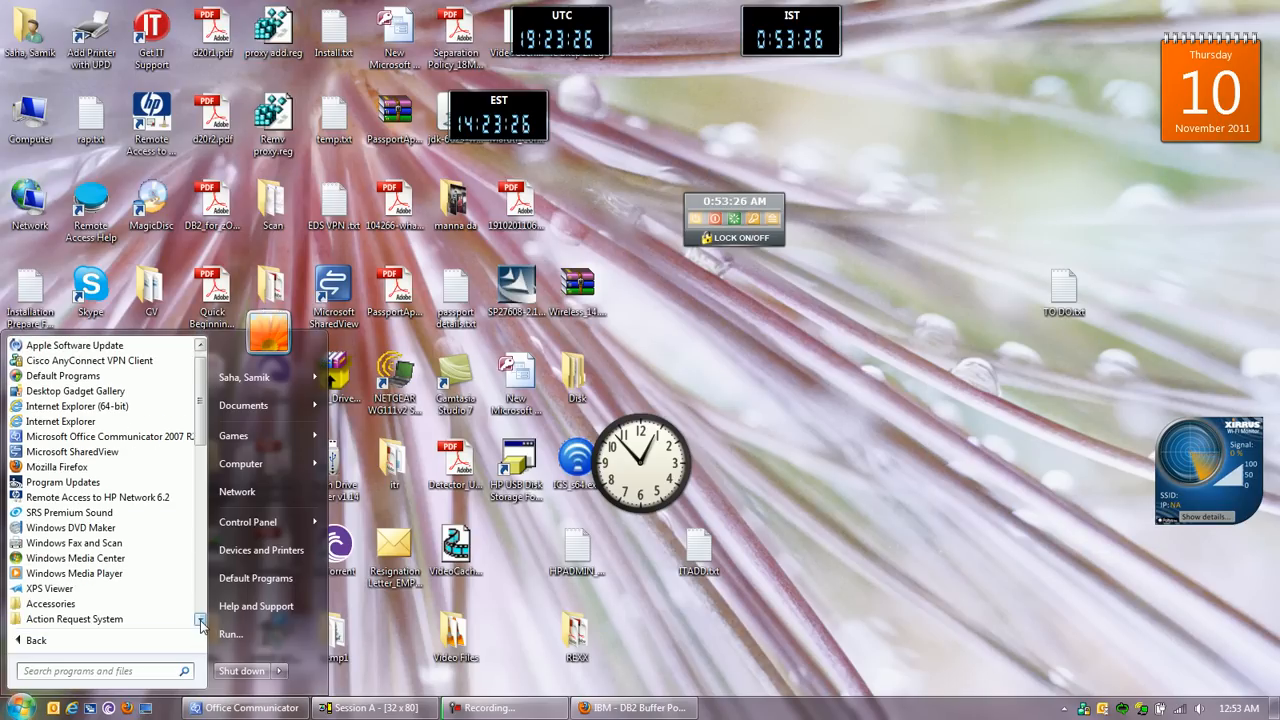
left_click(201, 621)
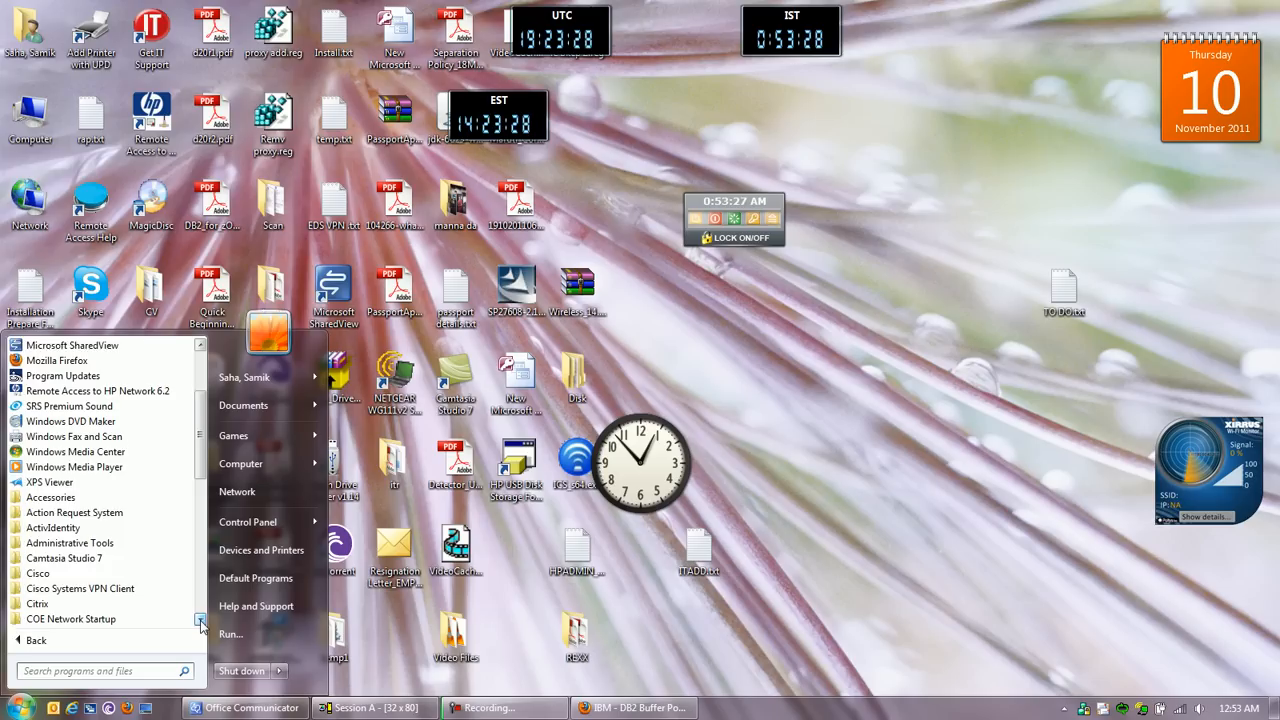
left_click(200, 621)
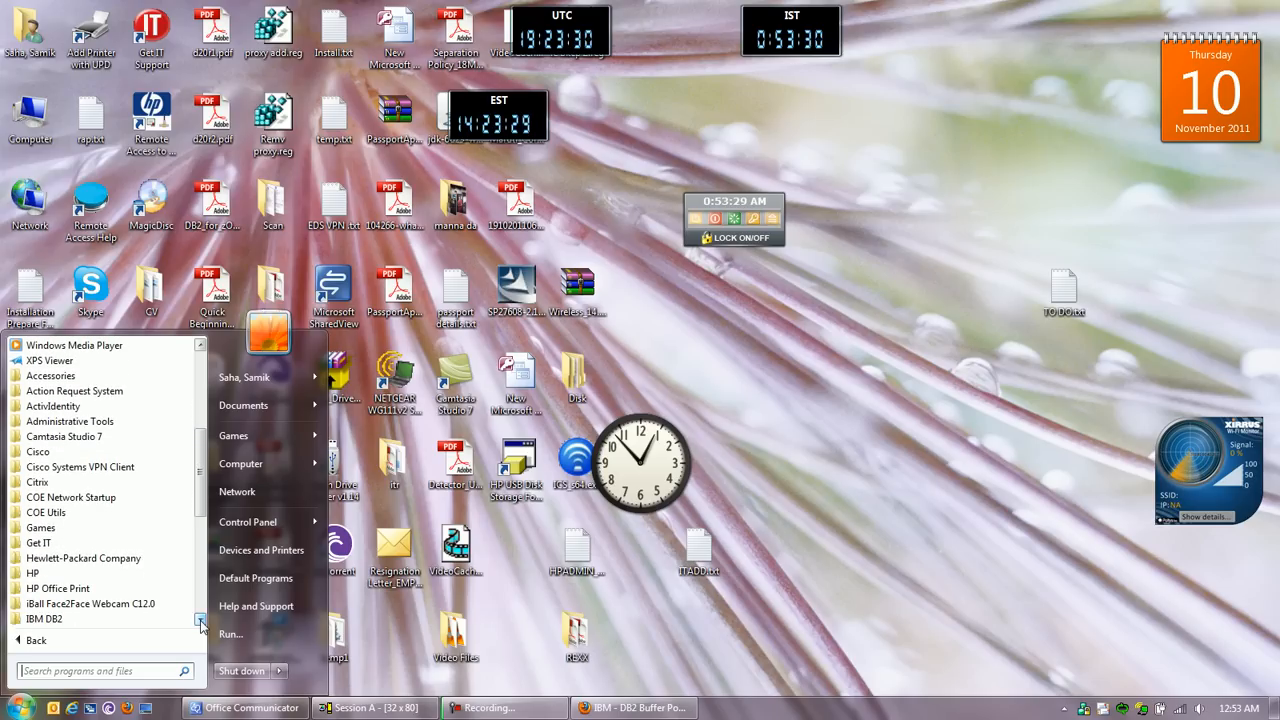
left_click(95, 621)
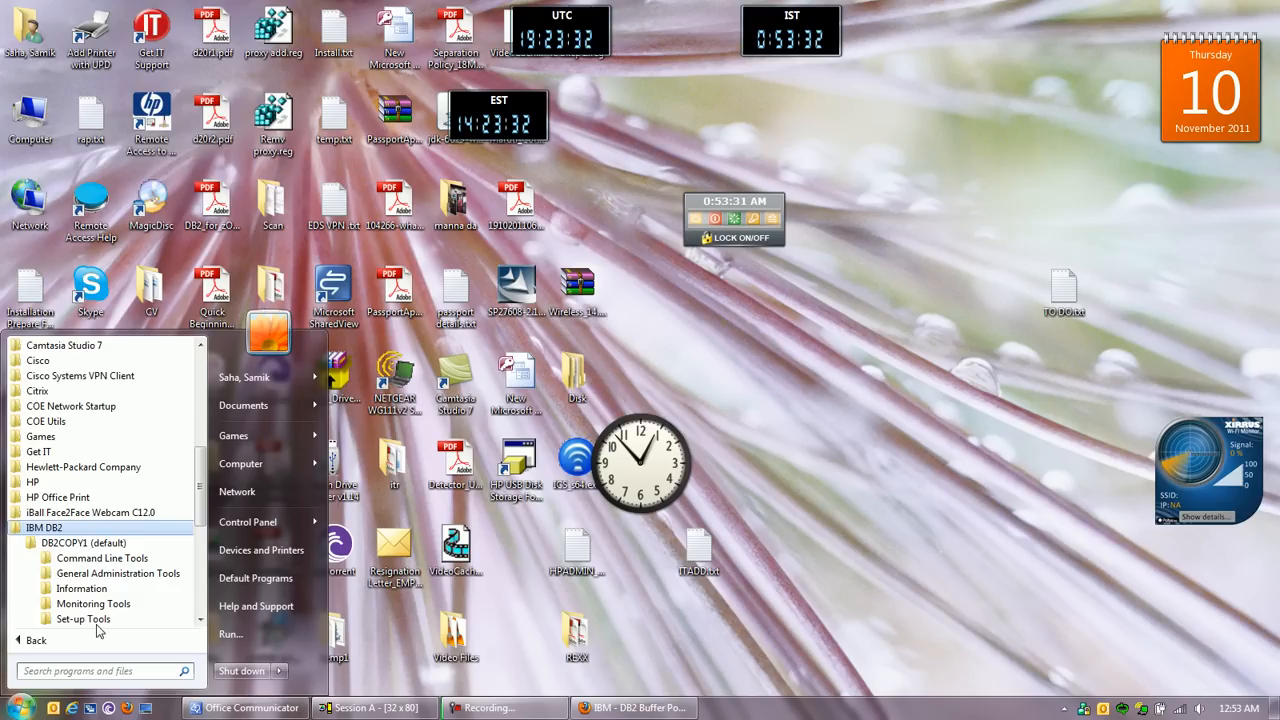
left_click(90, 620)
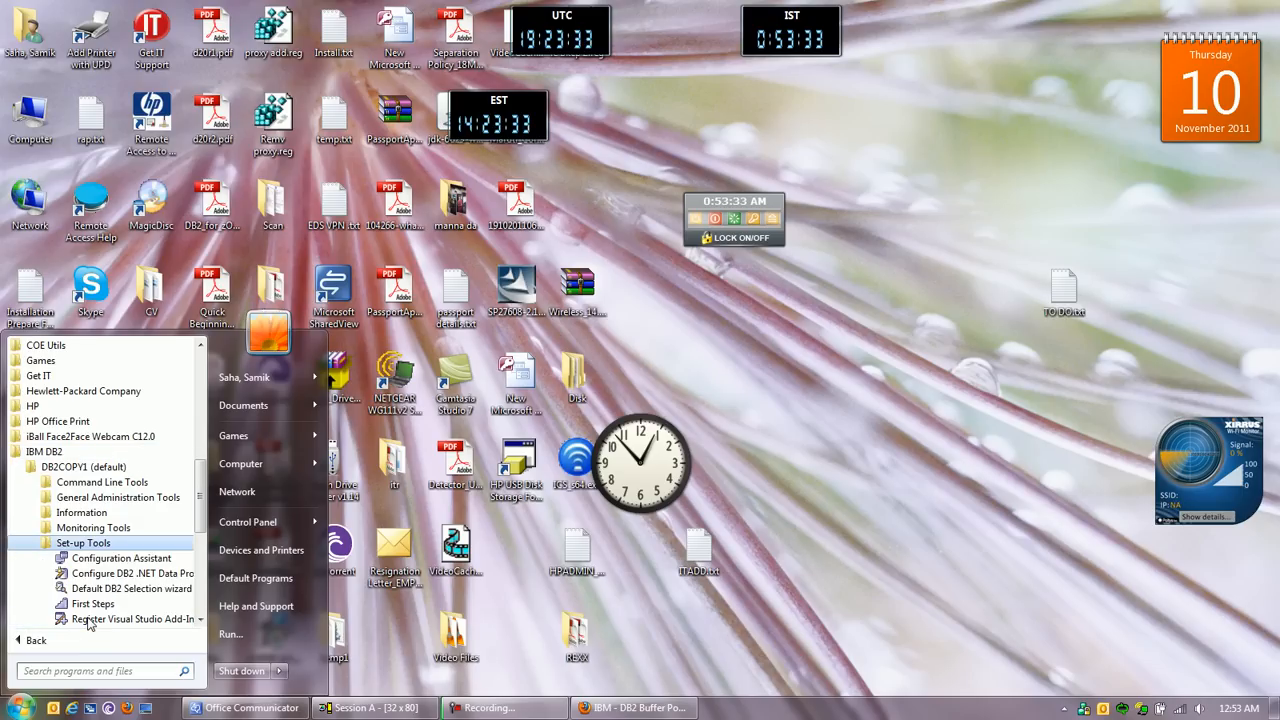
left_click(96, 558)
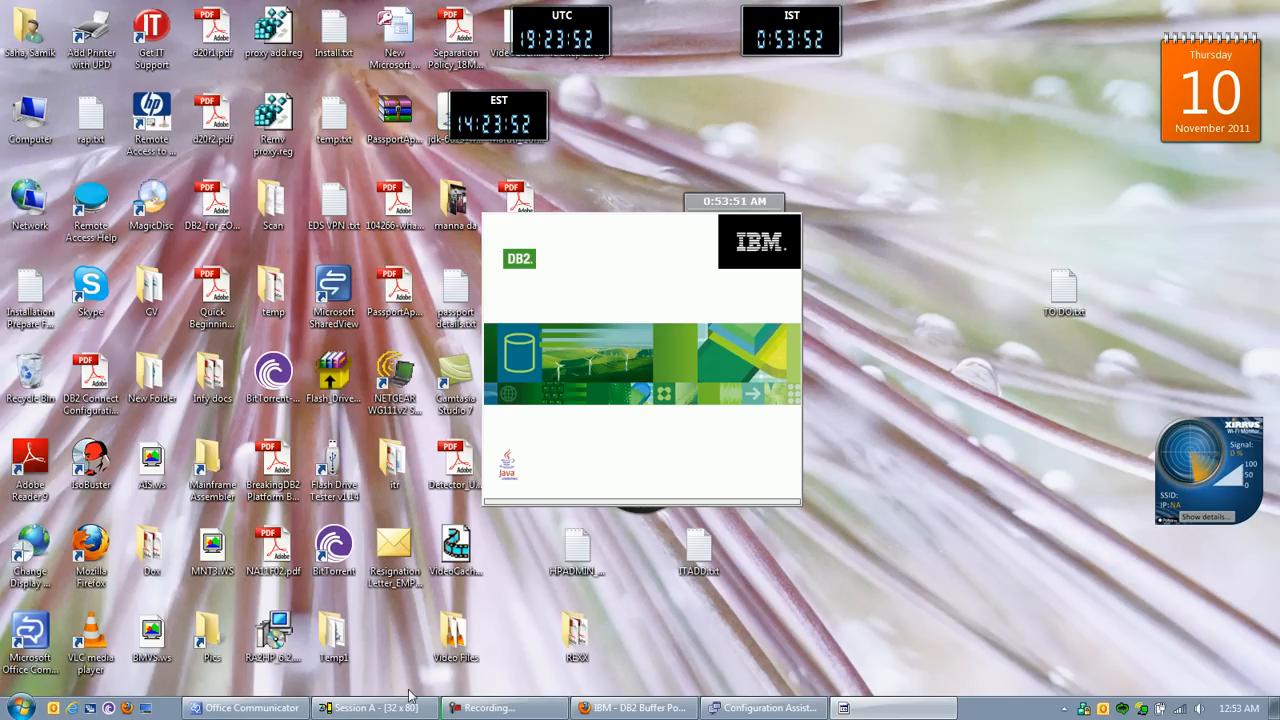
Step: Switch to mainframe Session A and examine the location, domain and TCP port in the NTD1 DDF start message
mouse_move(408, 705)
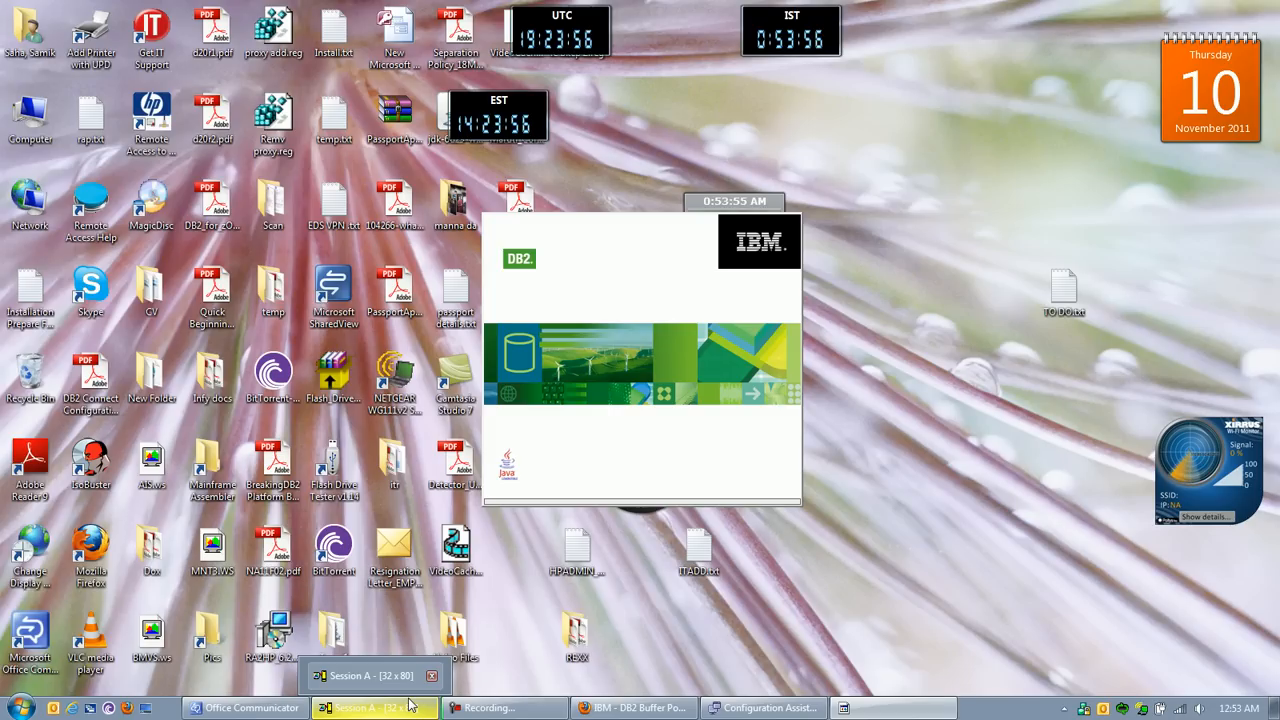
left_click(408, 705)
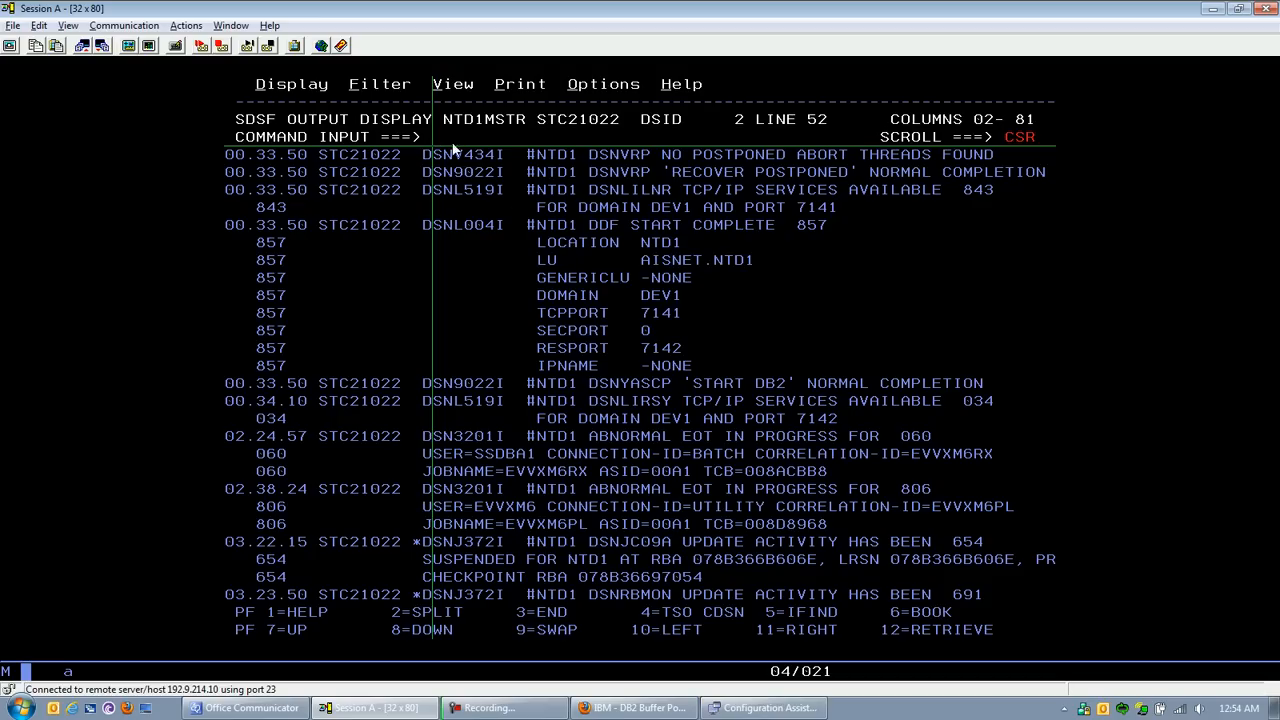
left_click(545, 318)
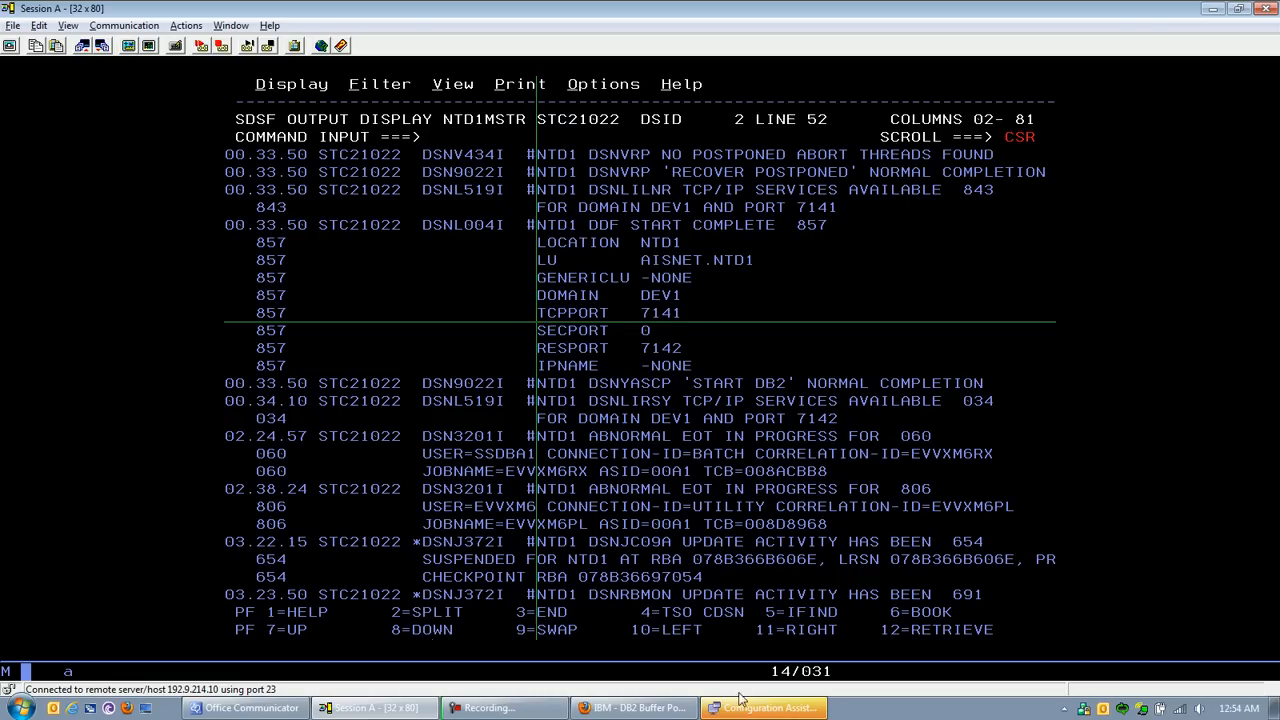
Step: Switch to the Configuration Assistant, agree to add a database and choose to configure the connection manually
mouse_move(740, 708)
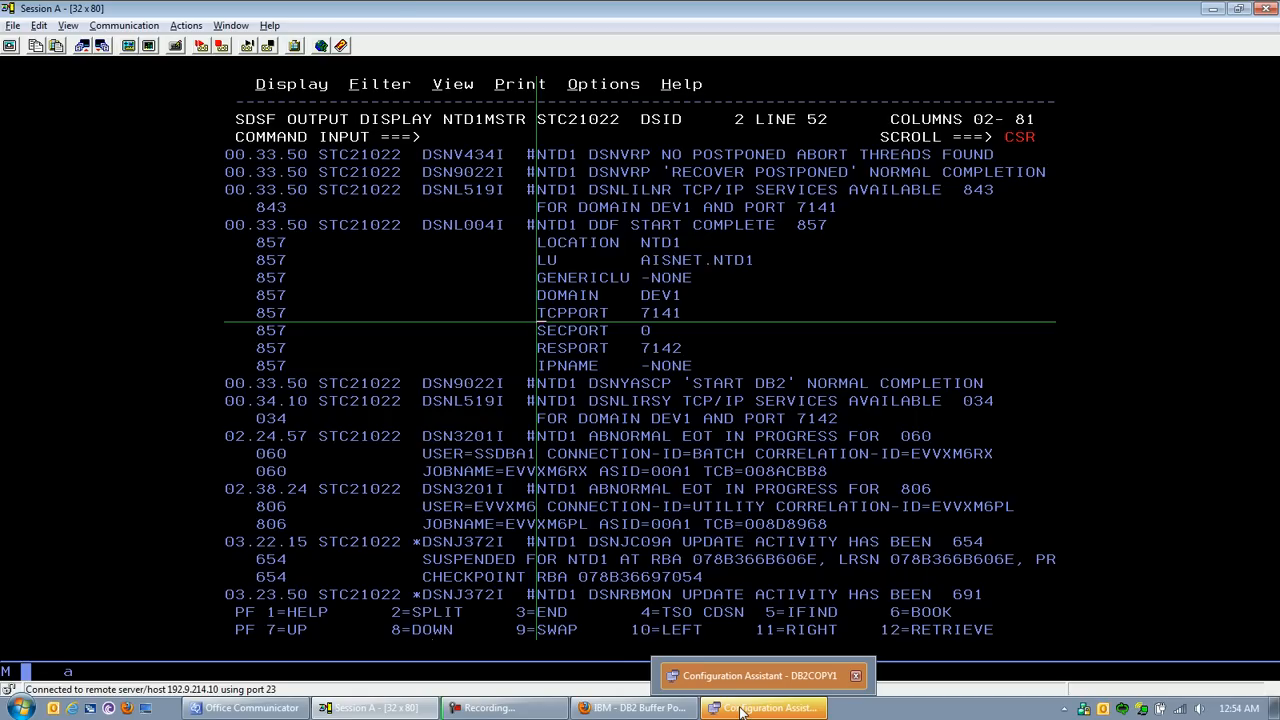
left_click(740, 708)
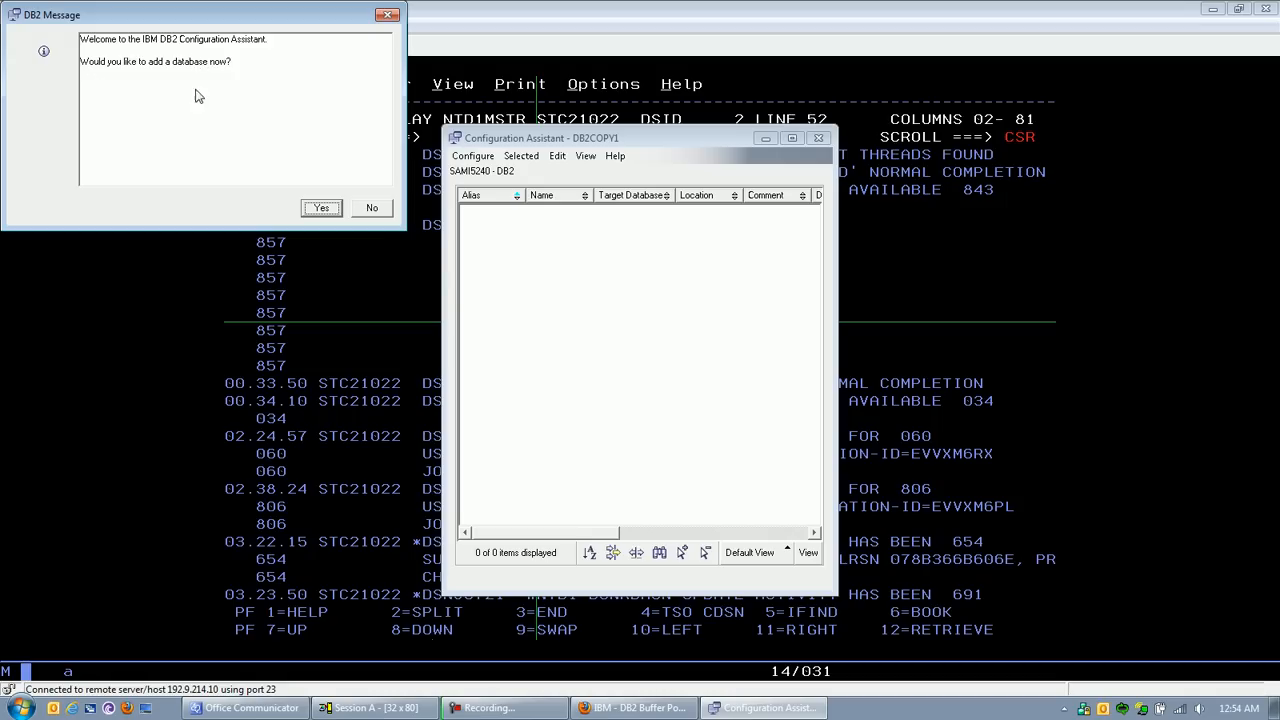
left_click(325, 210)
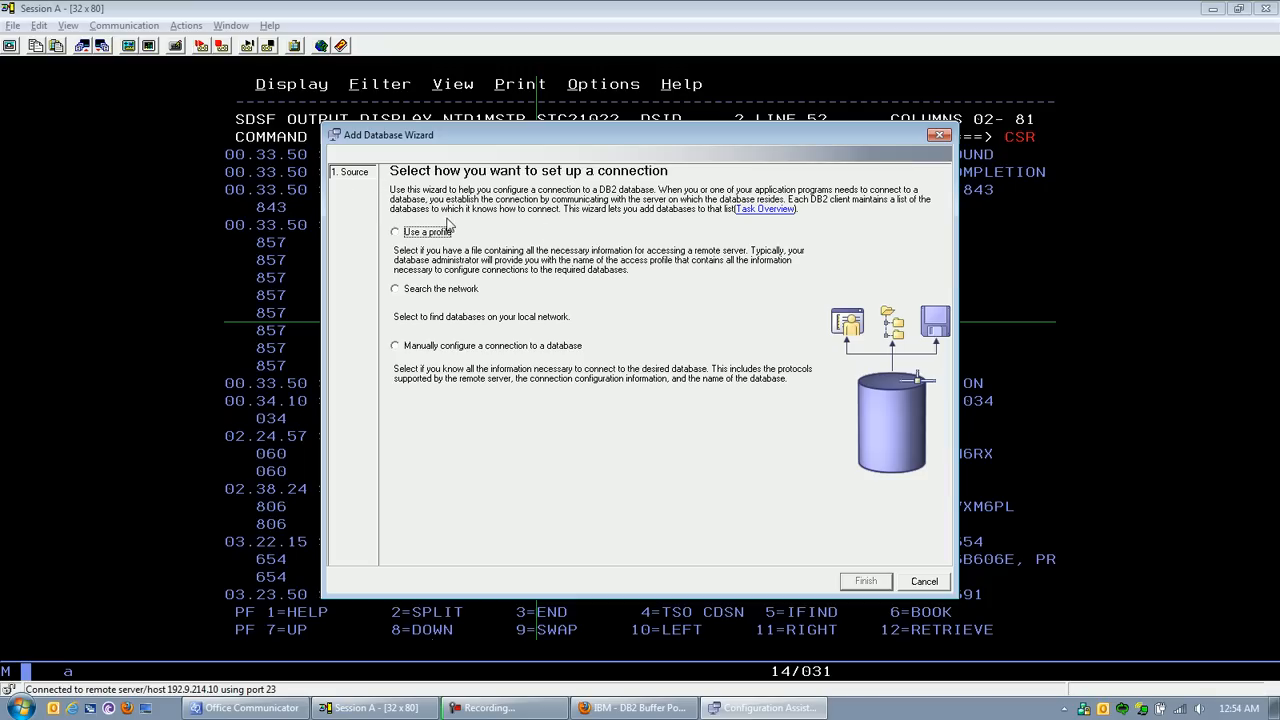
left_click(402, 349)
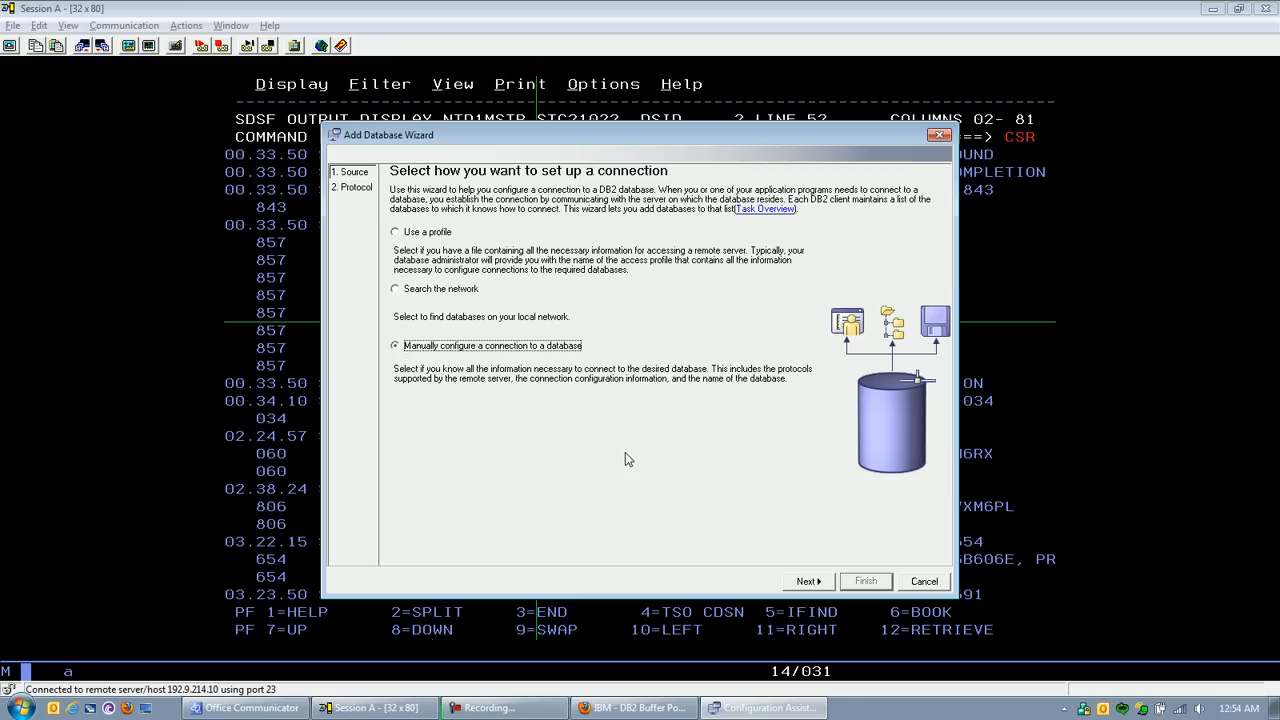
left_click(812, 586)
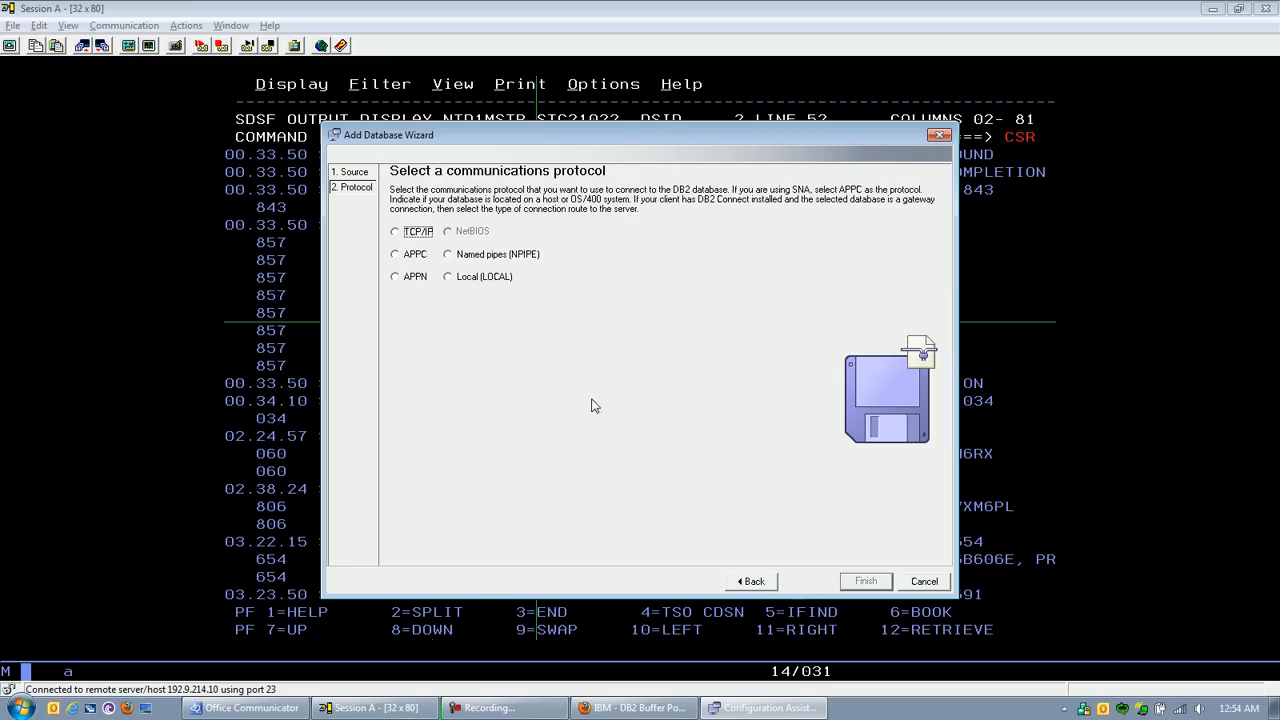
Step: Select TCP/IP as the protocol and mark the database as residing on a host or OS/400 system, with a direct server connection
left_click(403, 236)
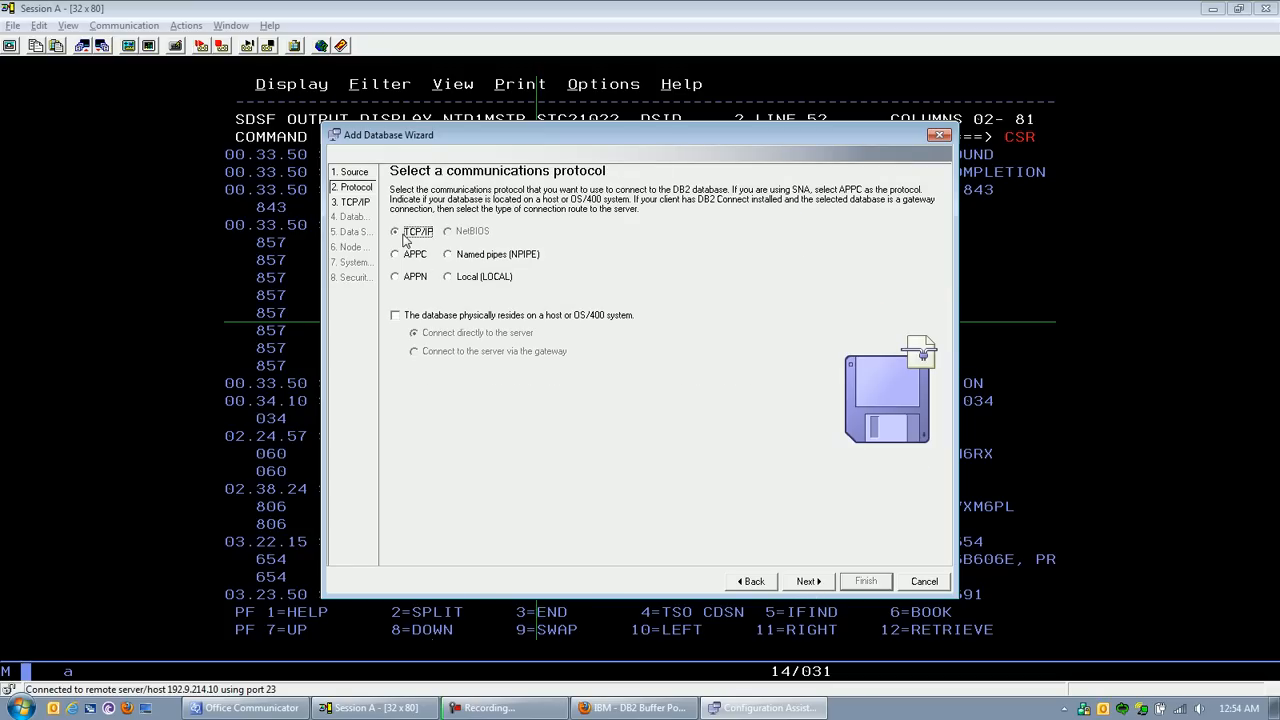
left_click(457, 316)
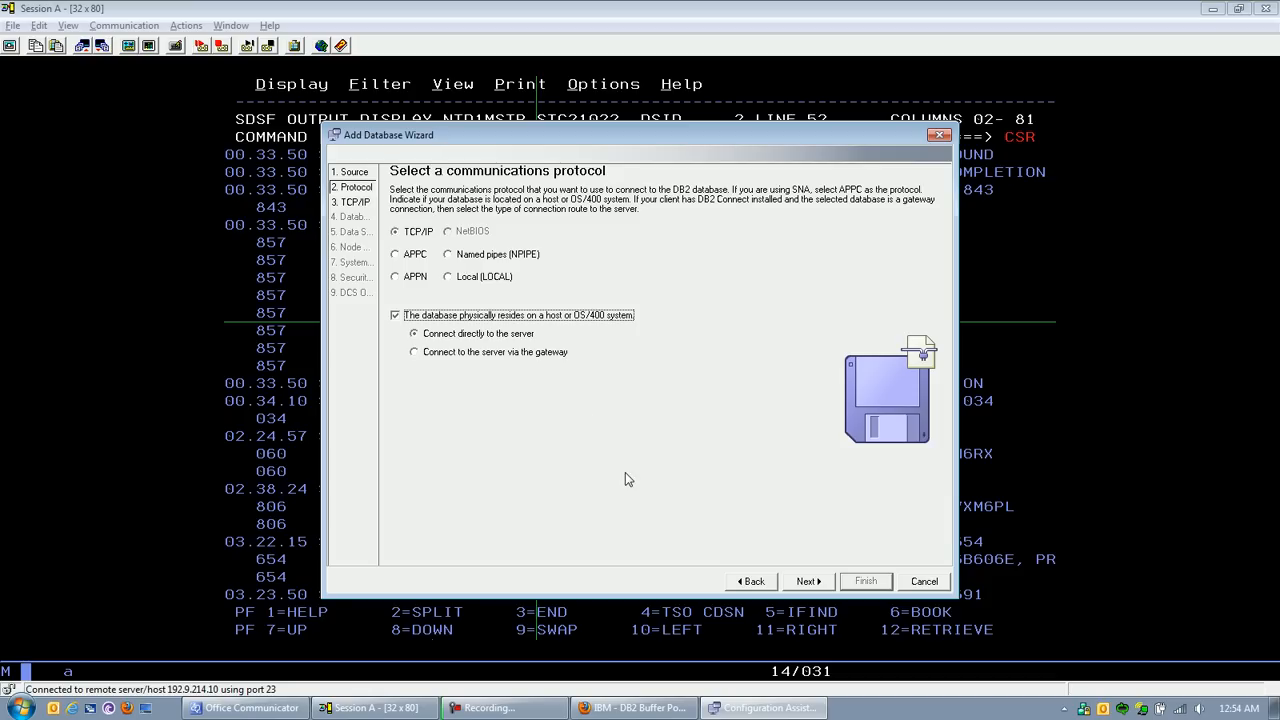
left_click(808, 581)
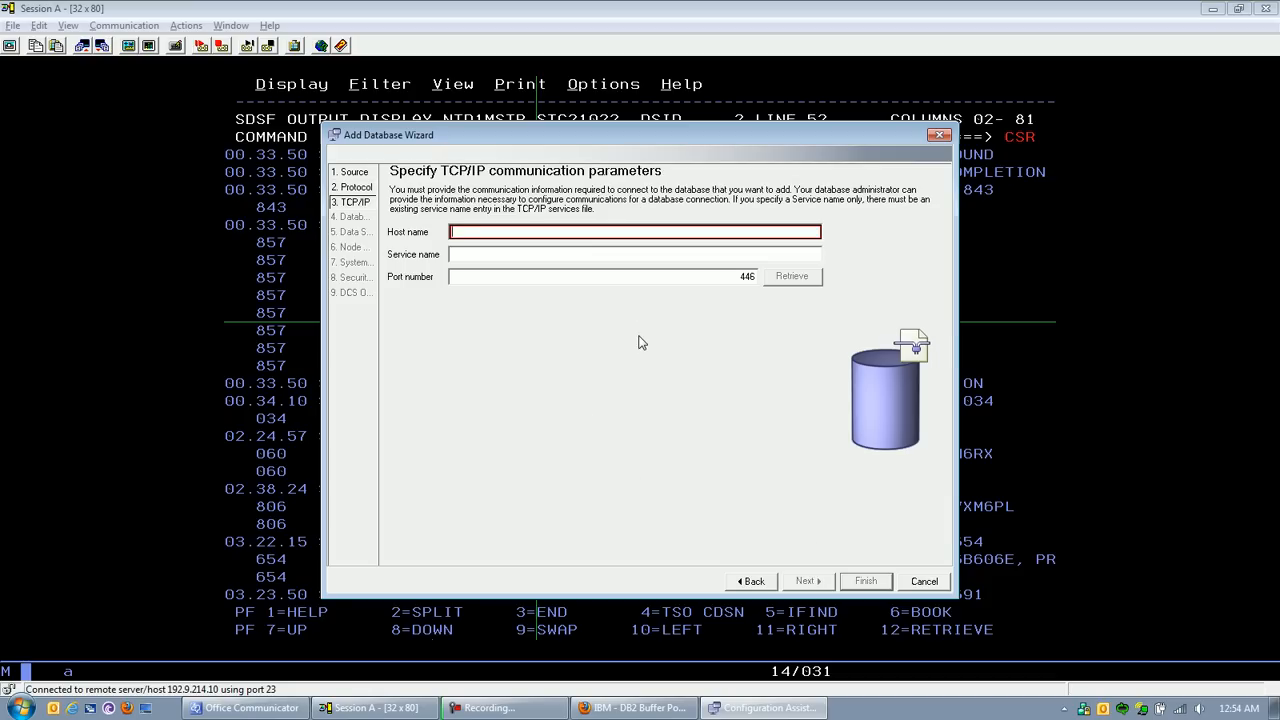
Step: Set the TCP/IP host name to dev1 and the port number to 7141, checking the port in mainframe Session A
type("dev1")
key("Tab")
key("alt+Tab")
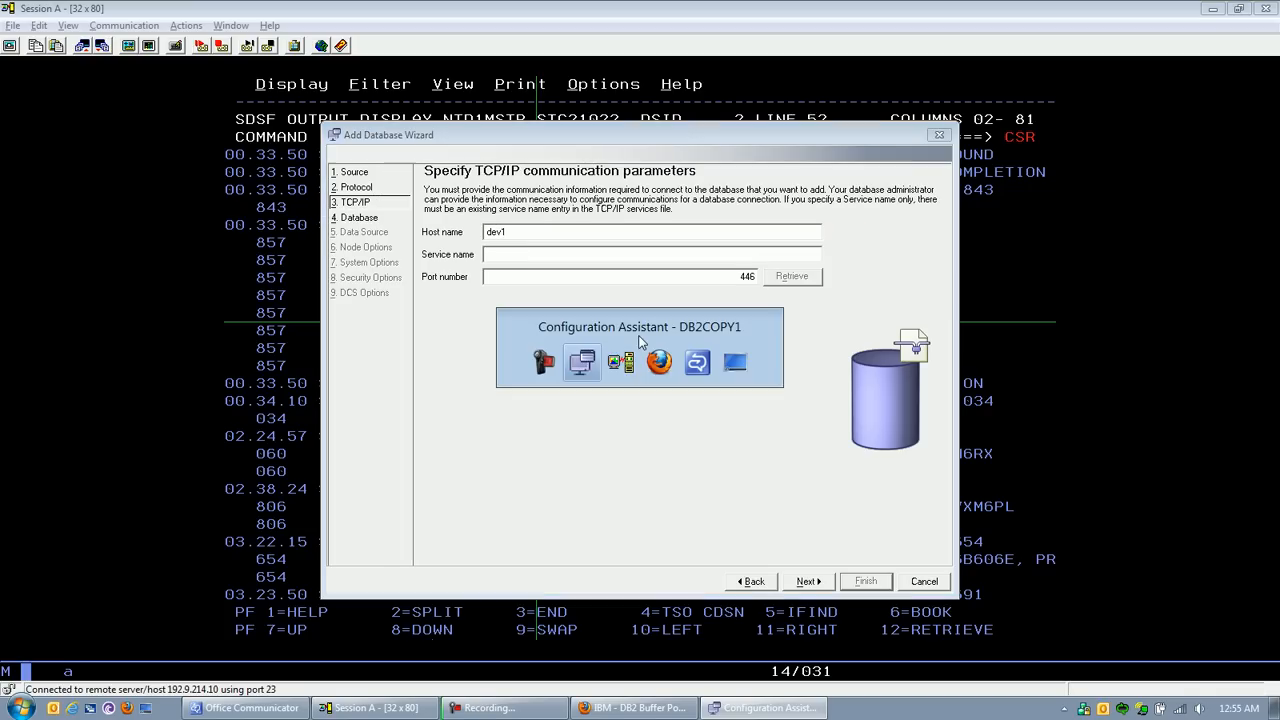
key("alt+Tab")
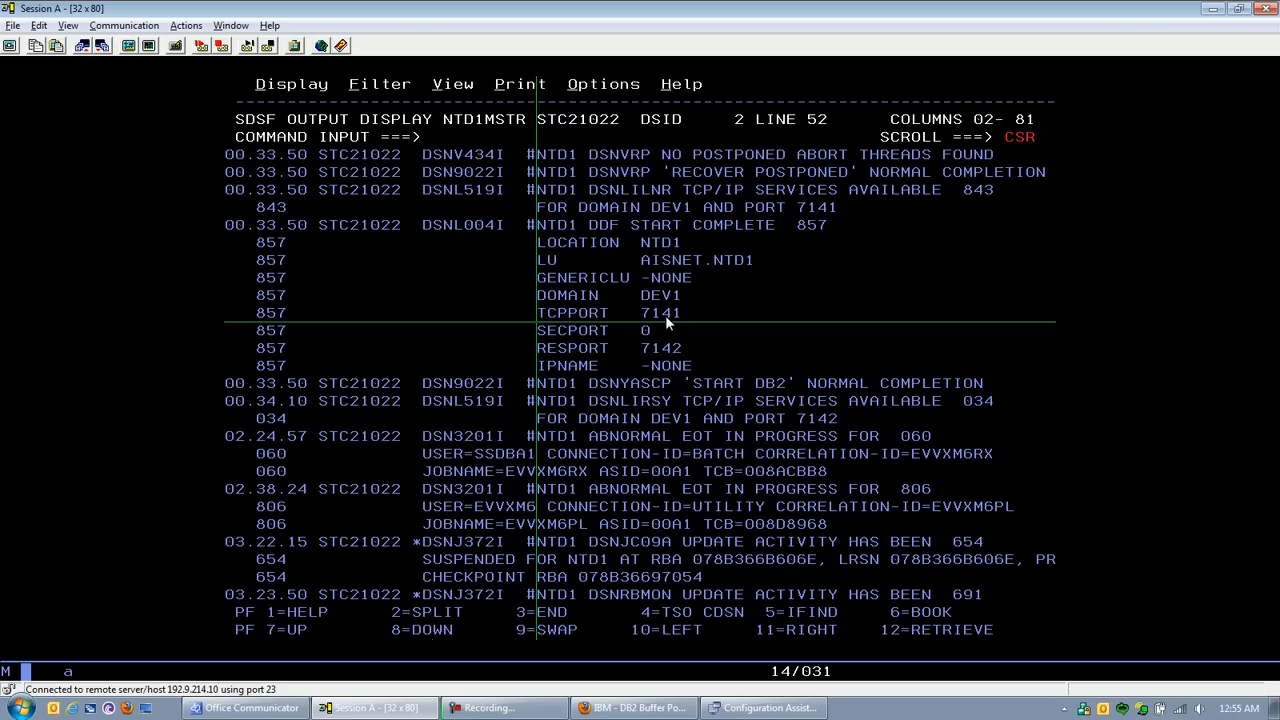
key("alt+Tab")
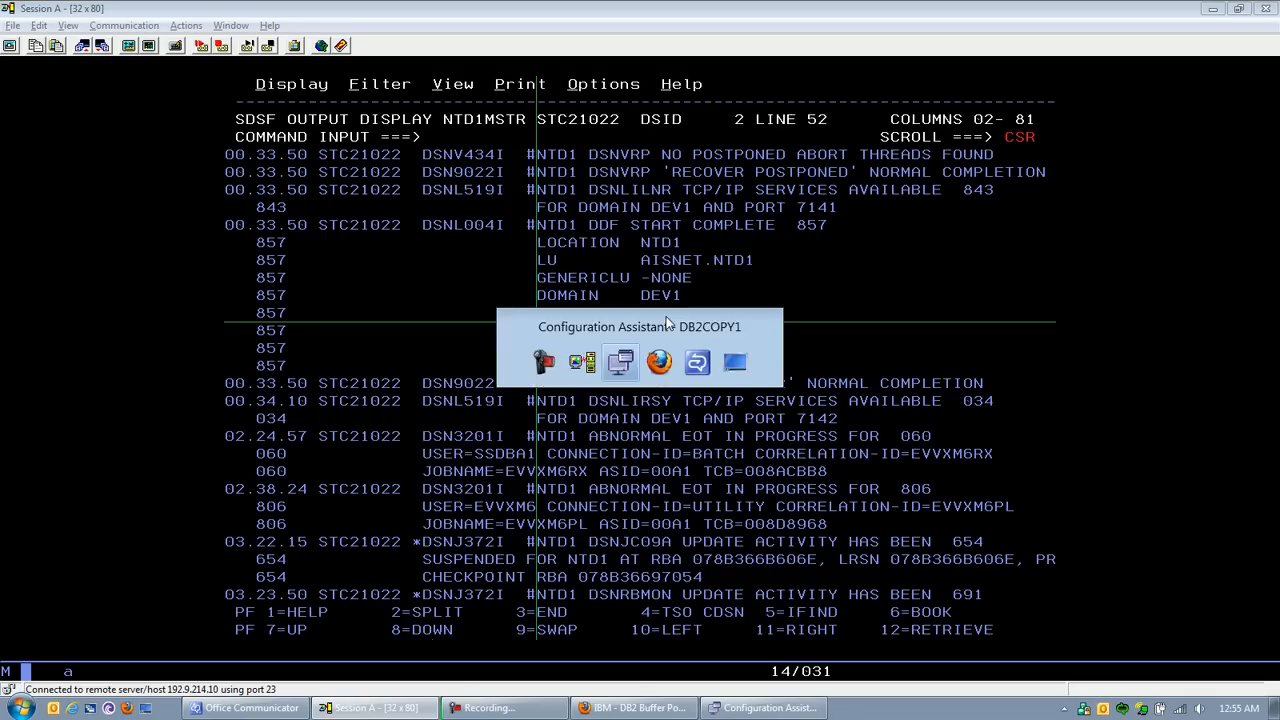
type("71")
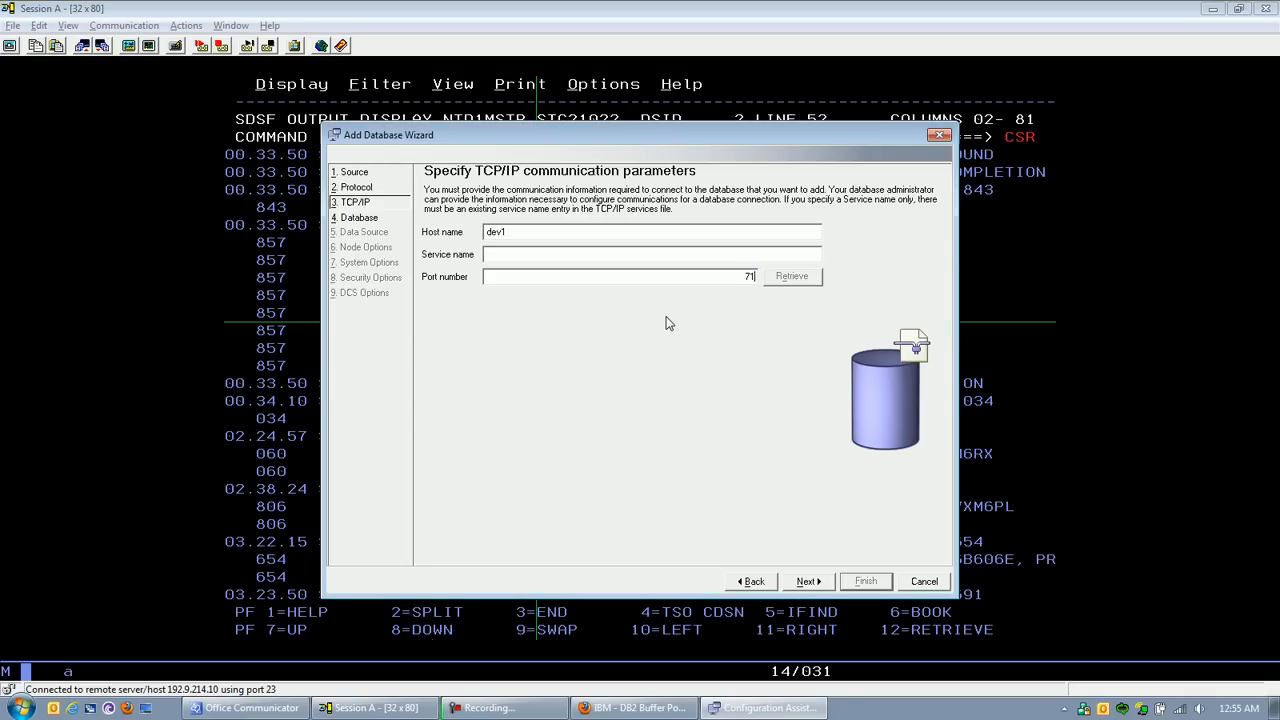
type("41")
left_click(806, 582)
Step: Name the database NTD1 and accept its CLI/ODBC registration as a system data source with application optimization None
type("NTD1")
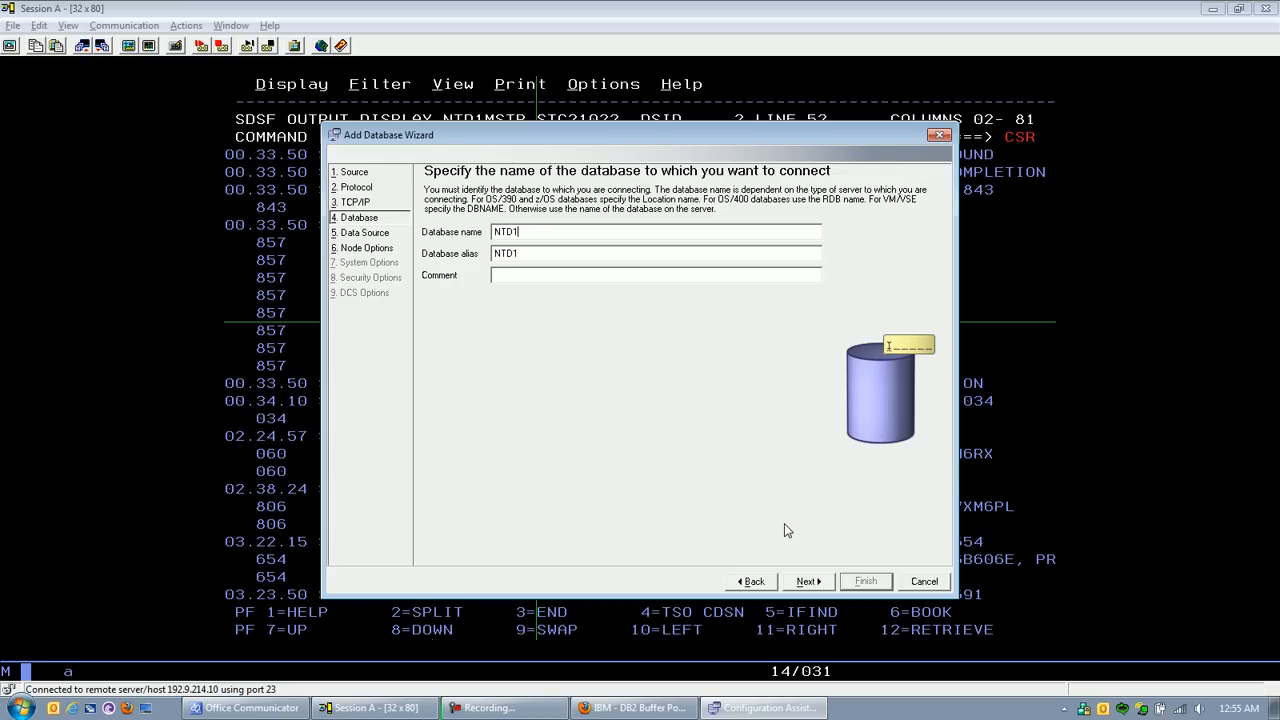
left_click(806, 580)
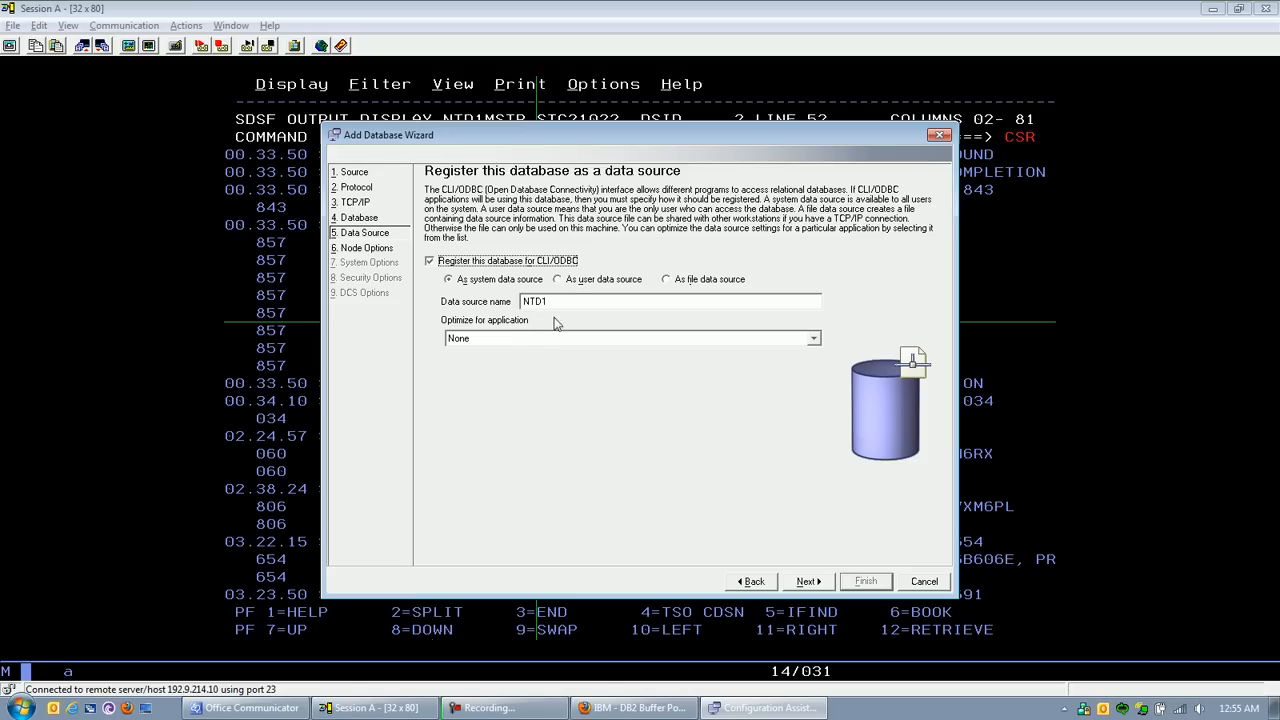
left_click(535, 340)
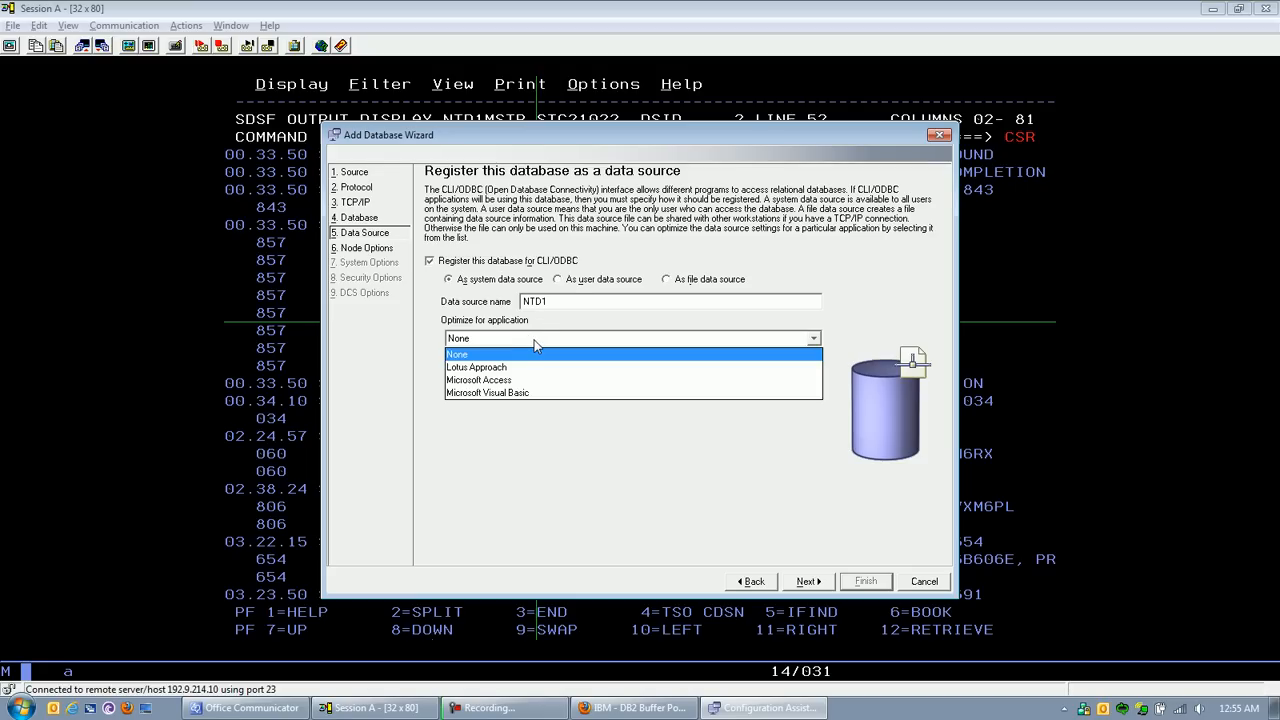
left_click(496, 318)
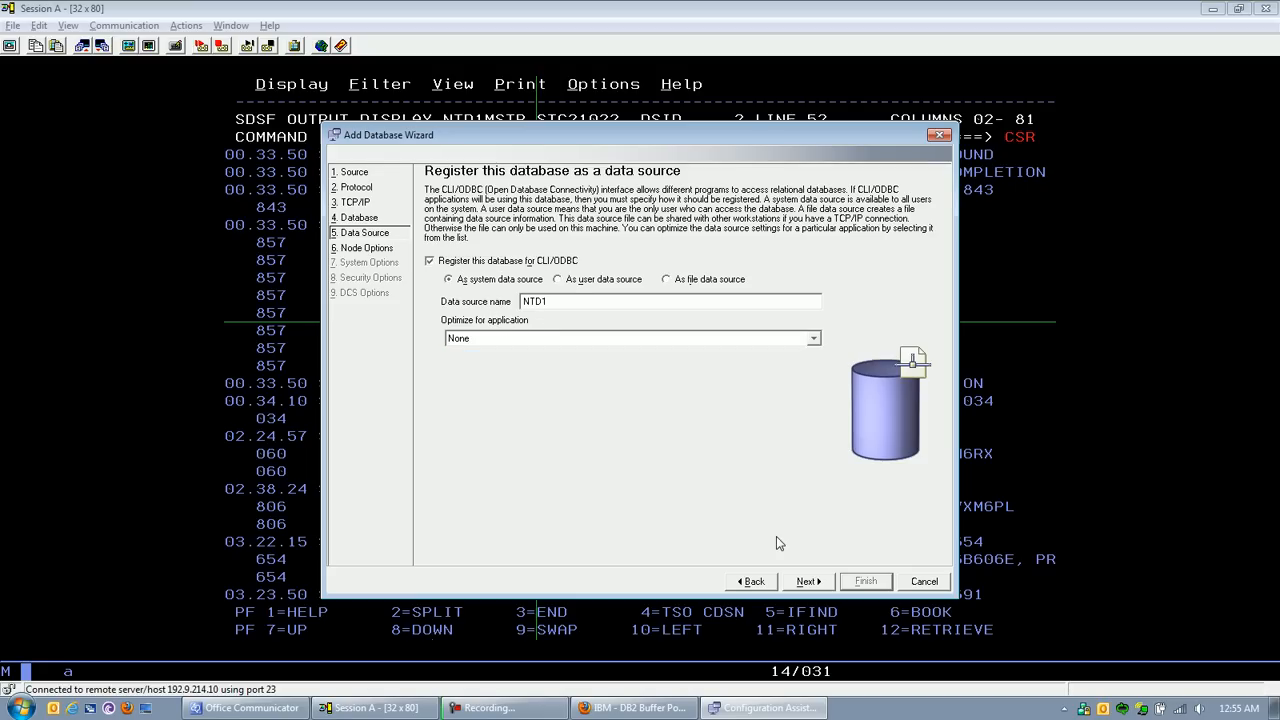
left_click(807, 584)
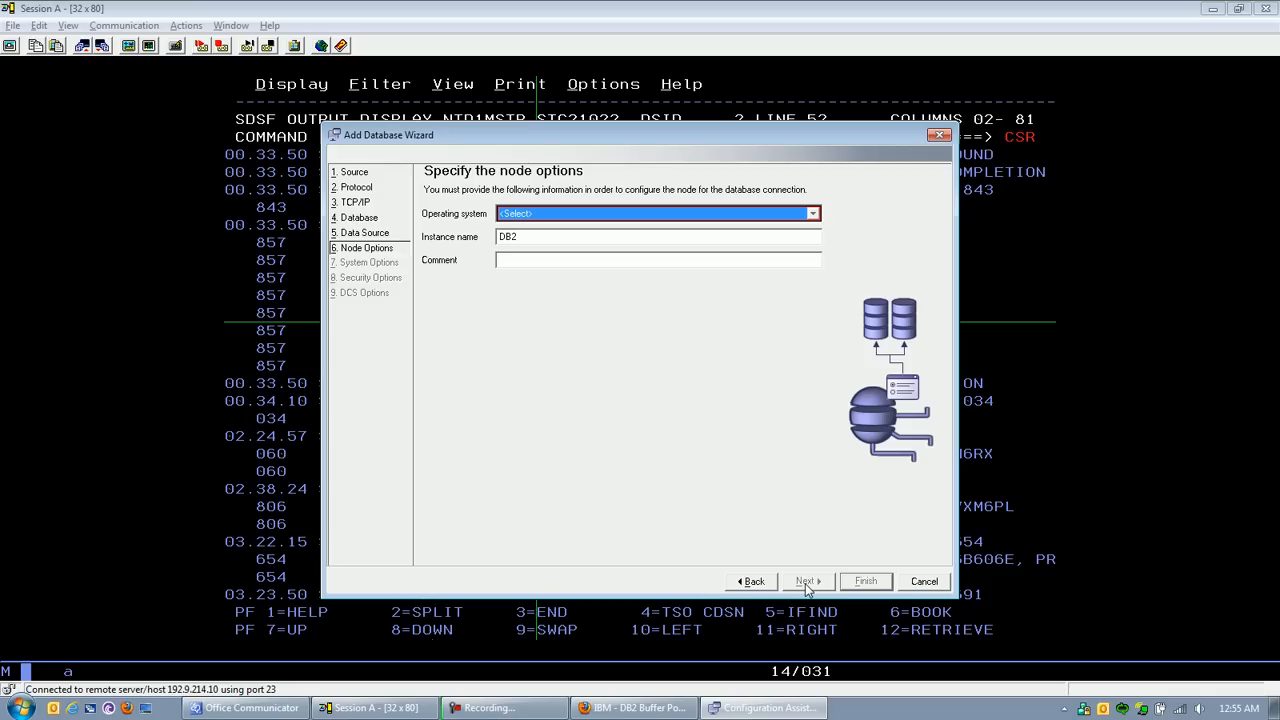
Step: Set the node's operating system to MVS/ESA and its instance name to NTD1, and proceed to the system options
left_click(632, 216)
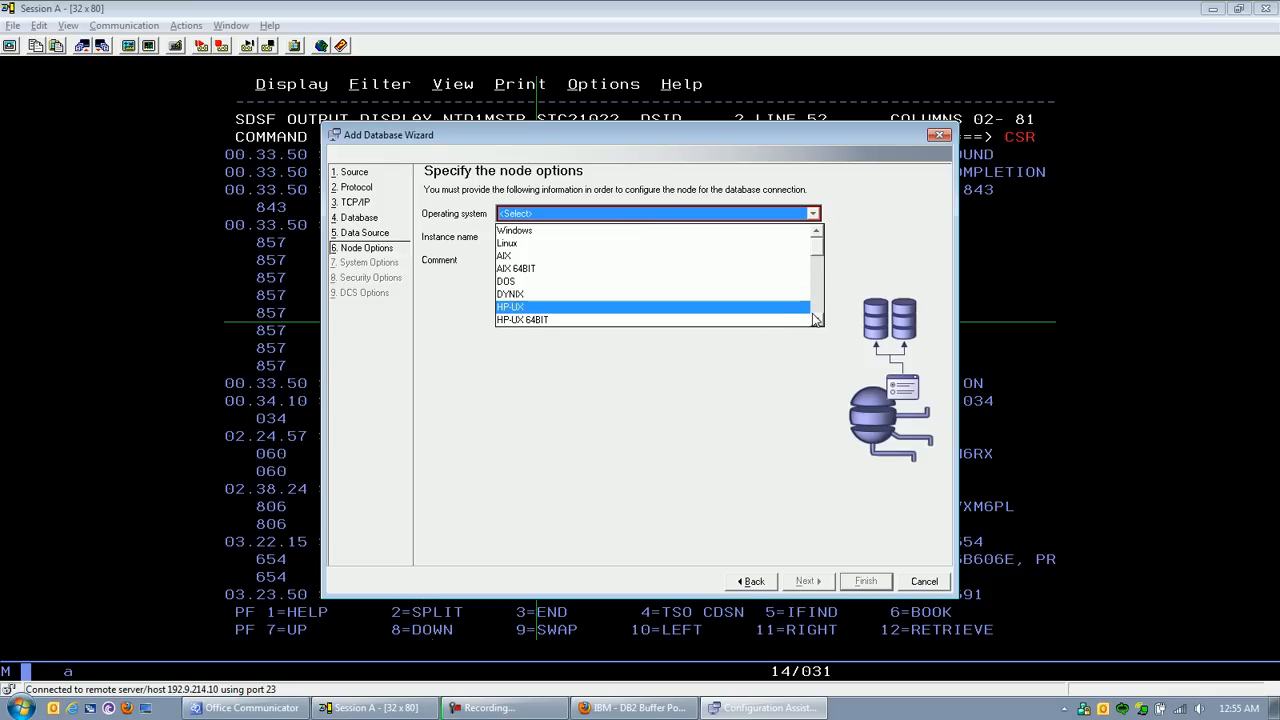
scroll(815, 319, "down", 5)
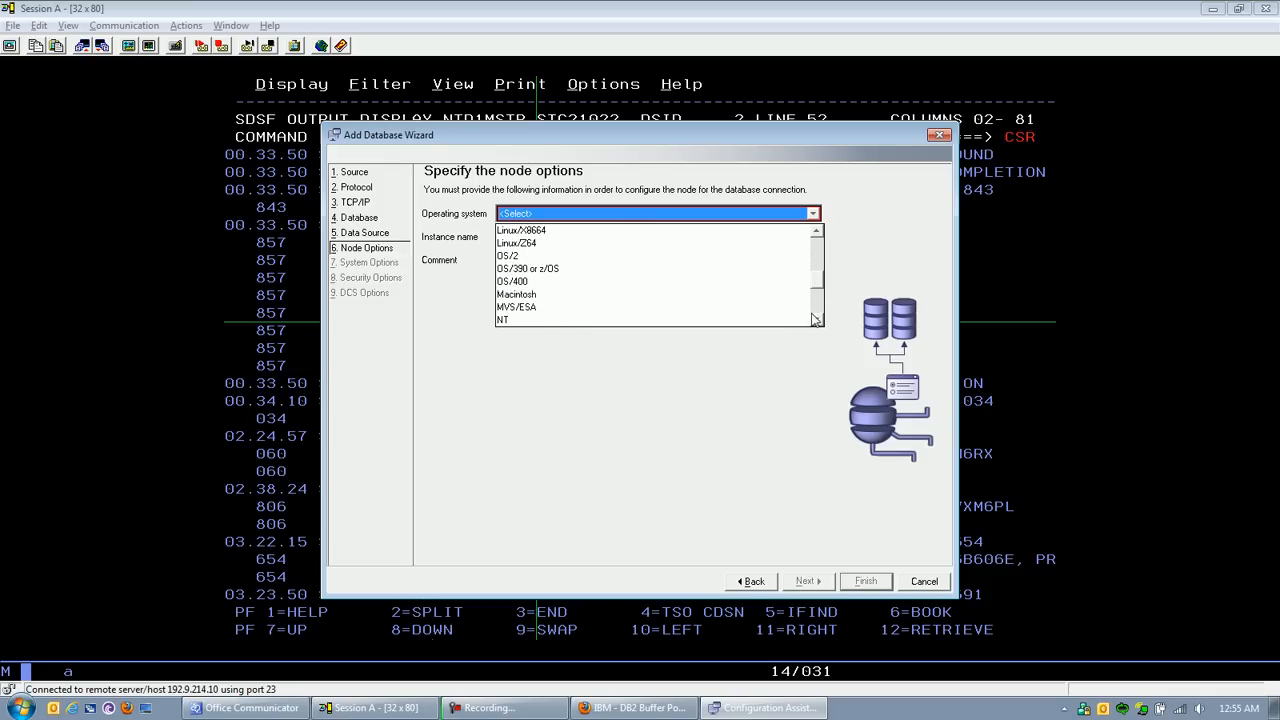
left_click(518, 309)
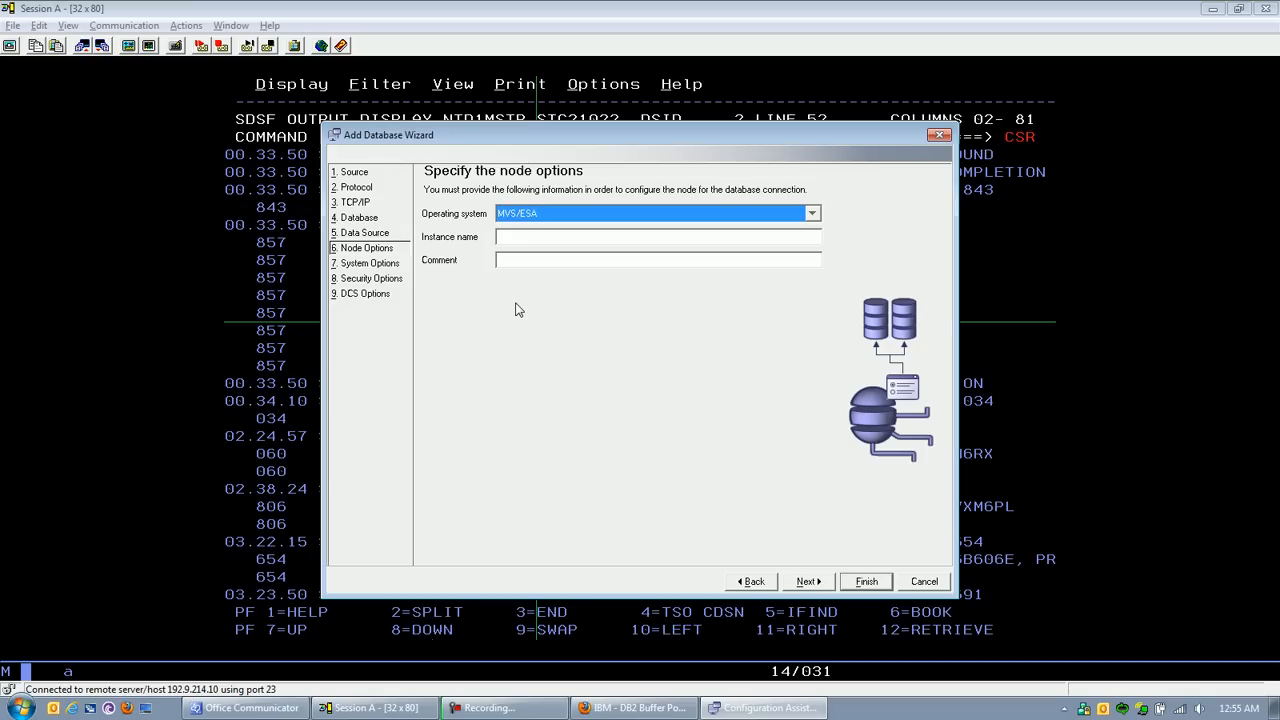
left_click(517, 236)
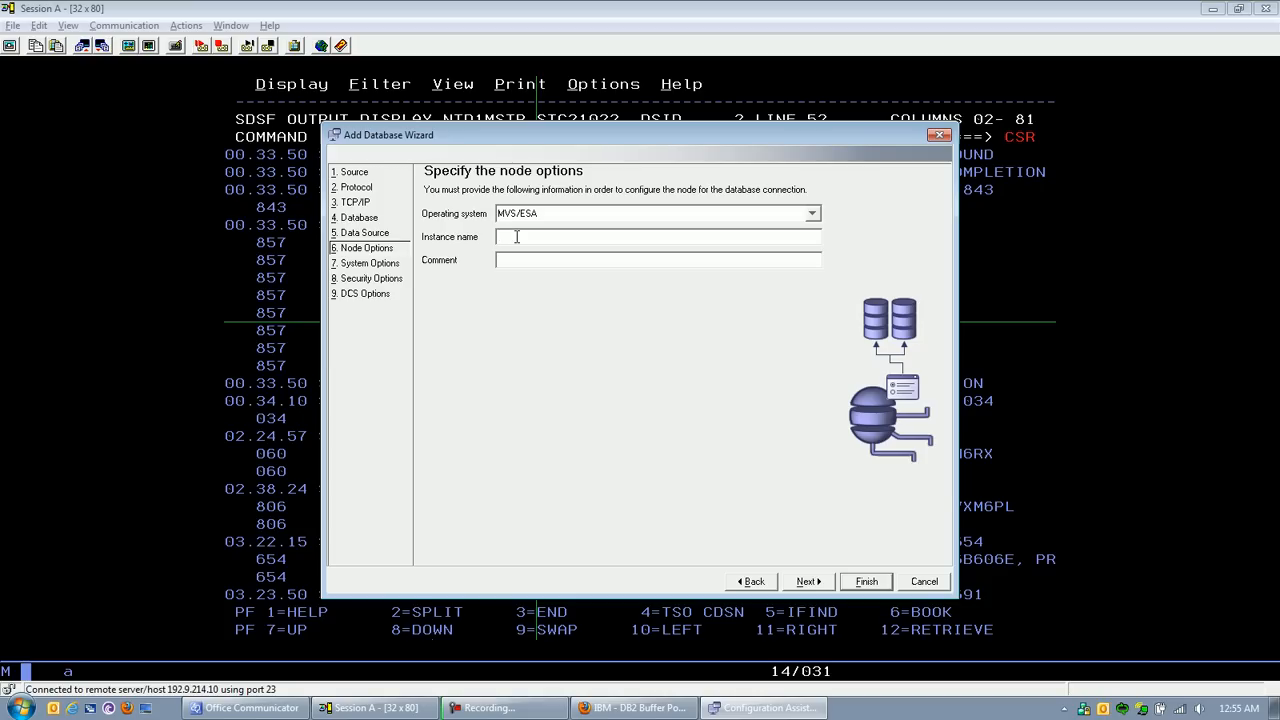
type("NTD1")
left_click(812, 583)
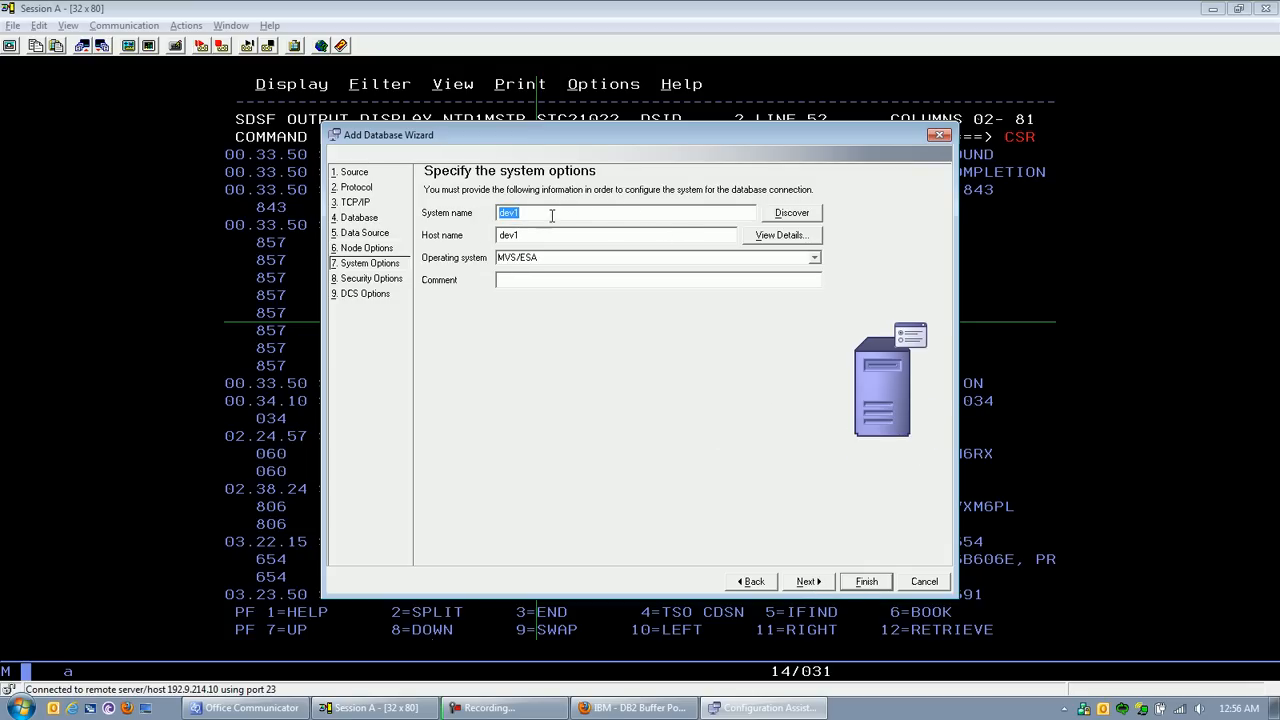
Step: Set the system's host name to dev1.AHOLDUSA.COM in the system options
key("Tab")
left_click(551, 230)
type(".AHOLDUSA.COM")
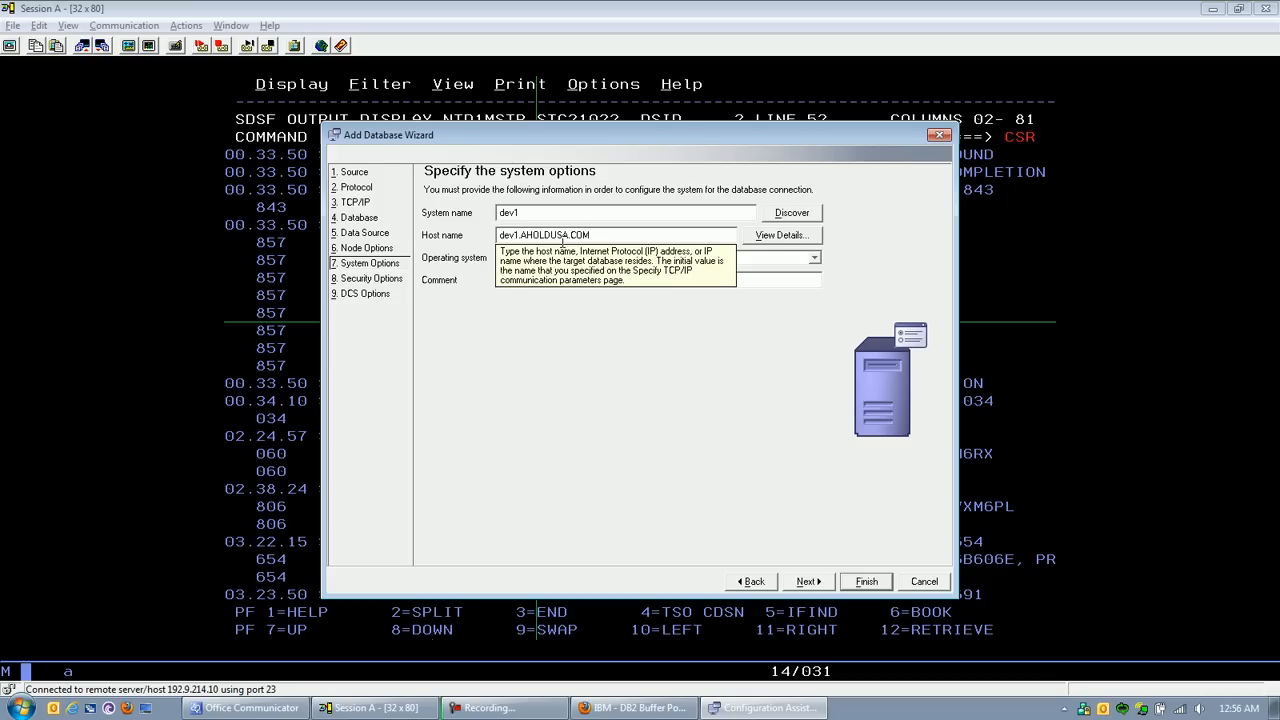
double_click(552, 234)
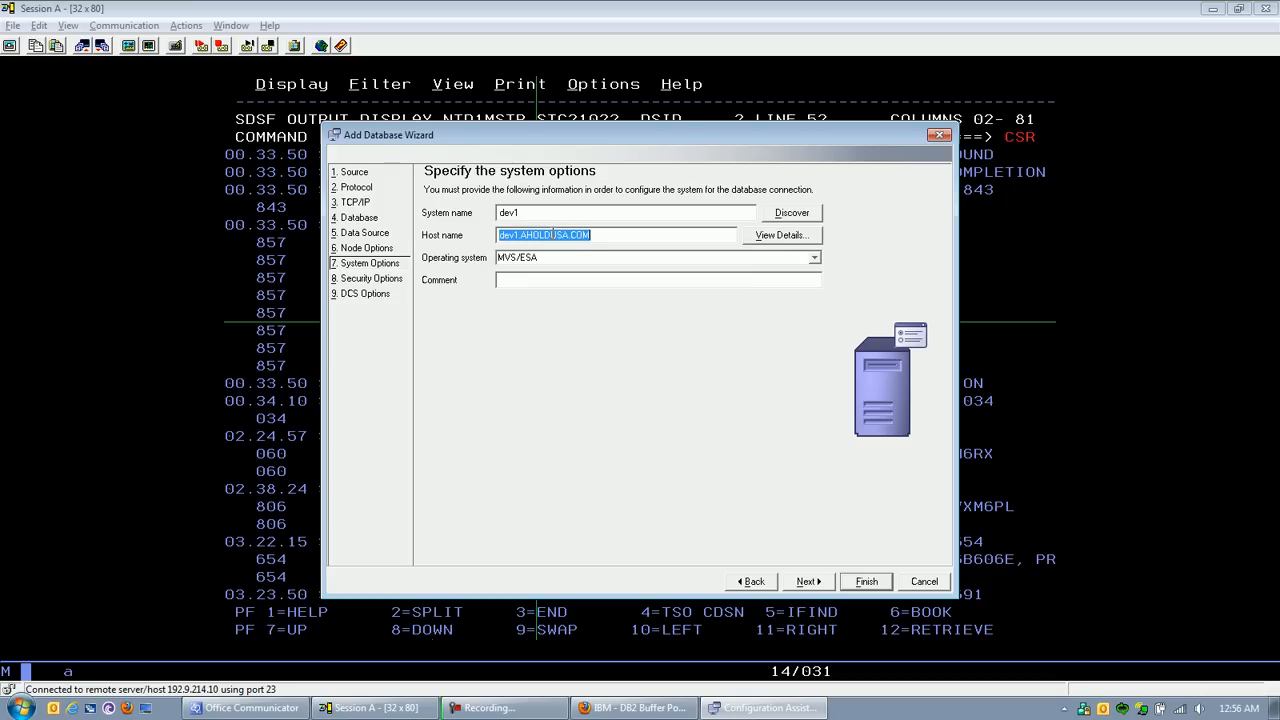
Step: Run tso ping dev1 in mainframe Session A to check the full host name, and return to the Add Database Wizard
key("alt+Tab")
key("alt+Tab")
key("Home")
type("tso ping ")
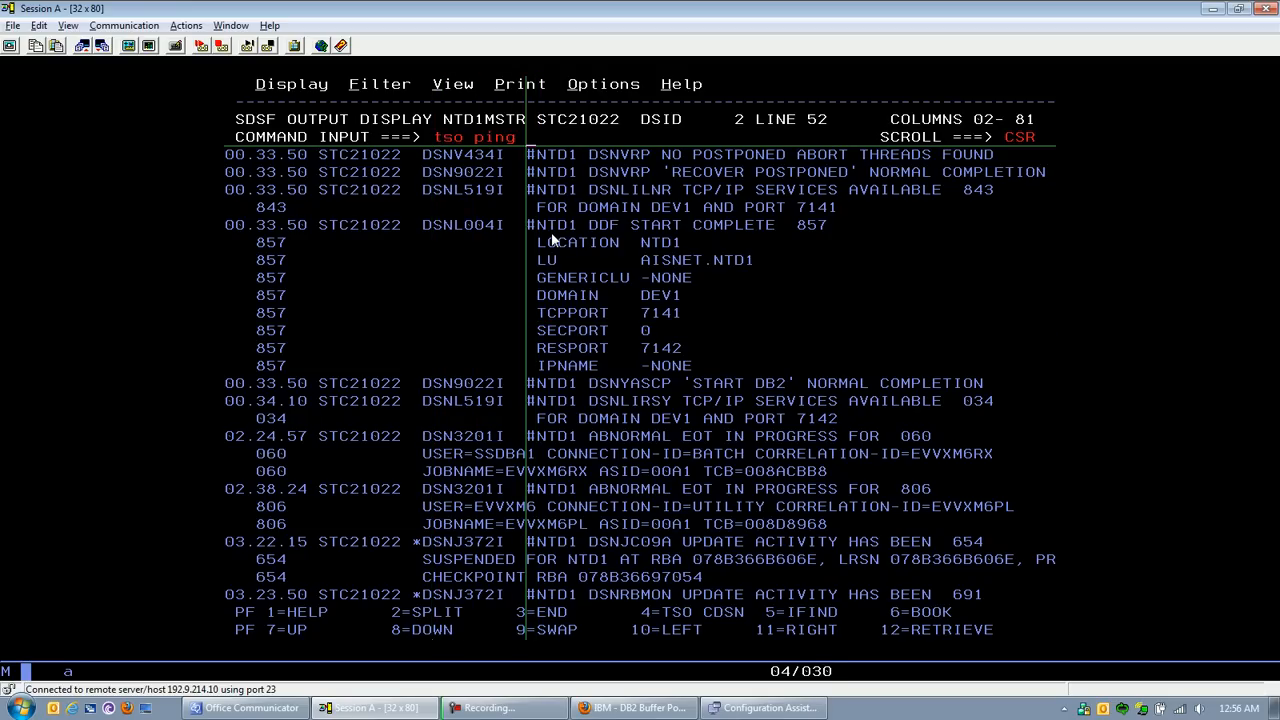
type("dev1")
key("Return")
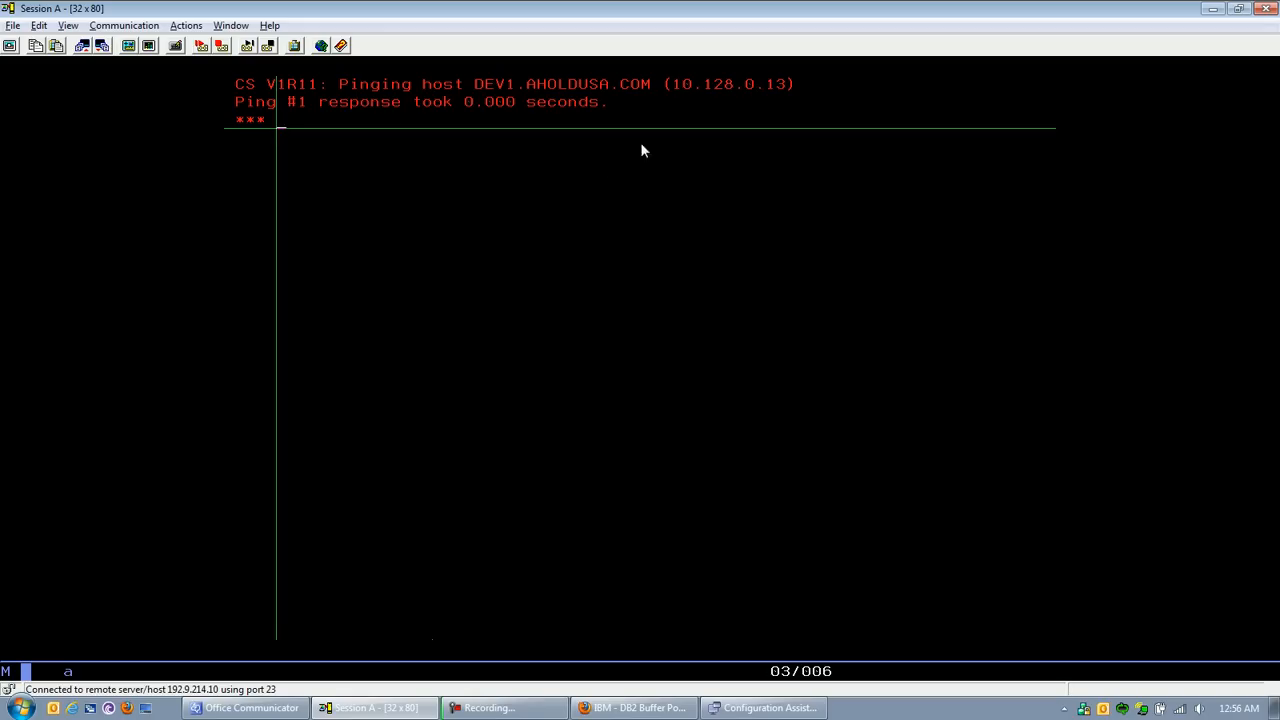
key("Return")
key("alt+Tab")
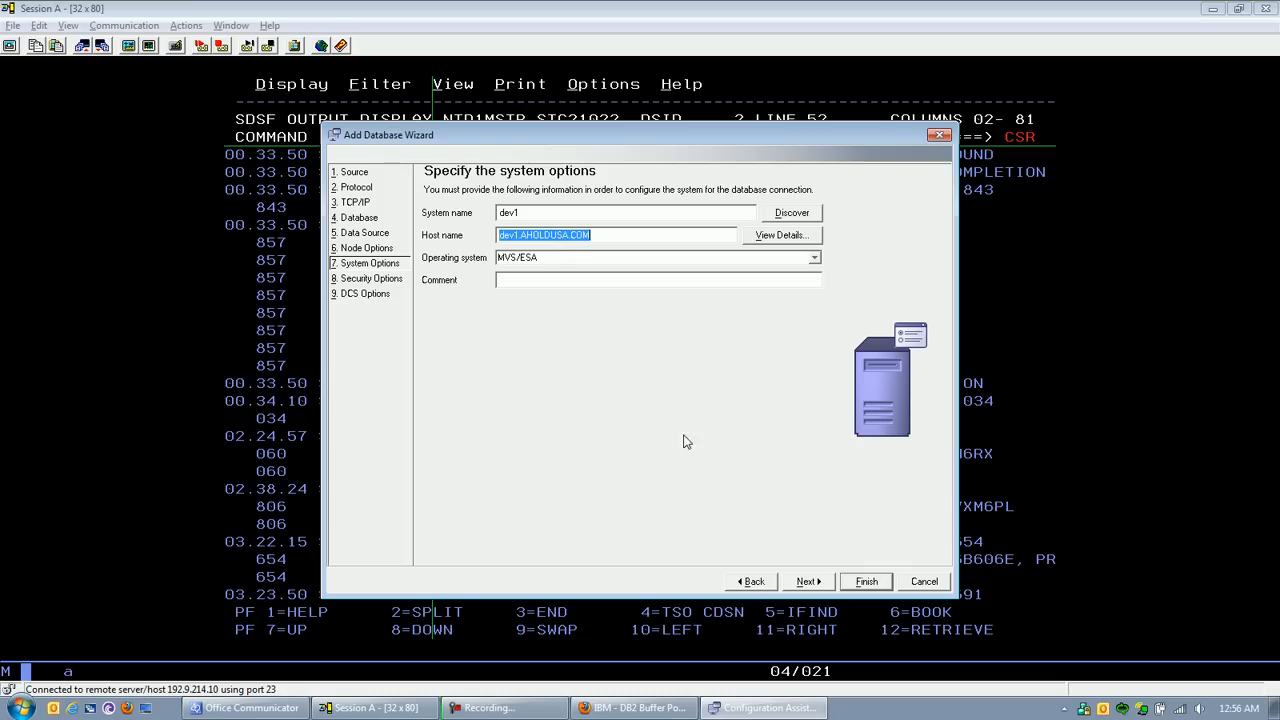
Step: Accept the system options and server authentication, leave the DCS options unconfigured, and finish adding the database
left_click(804, 581)
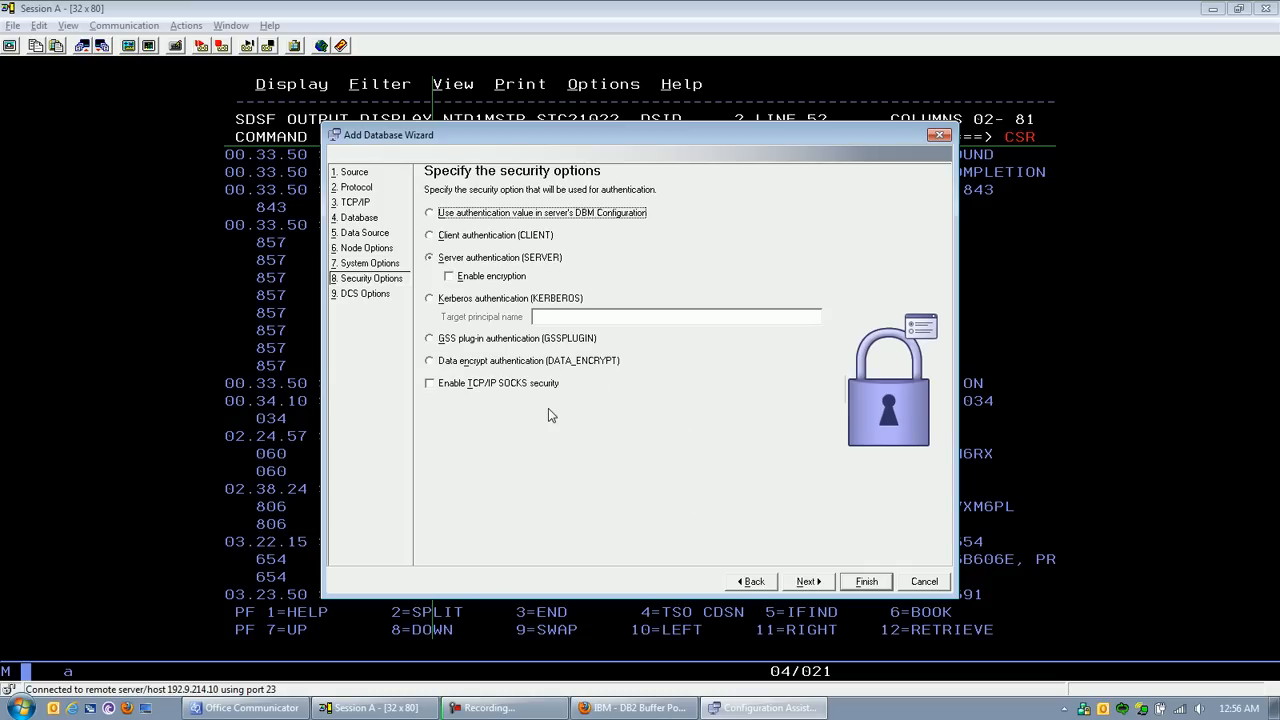
left_click(817, 586)
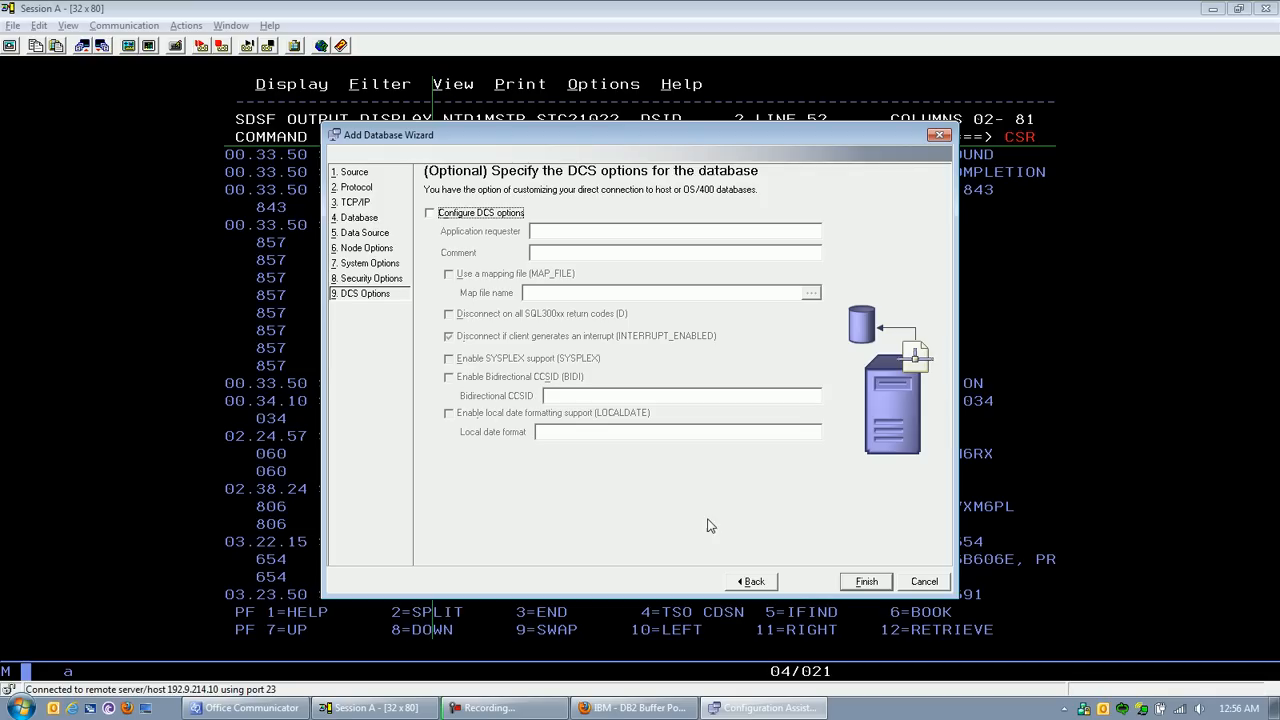
left_click(866, 582)
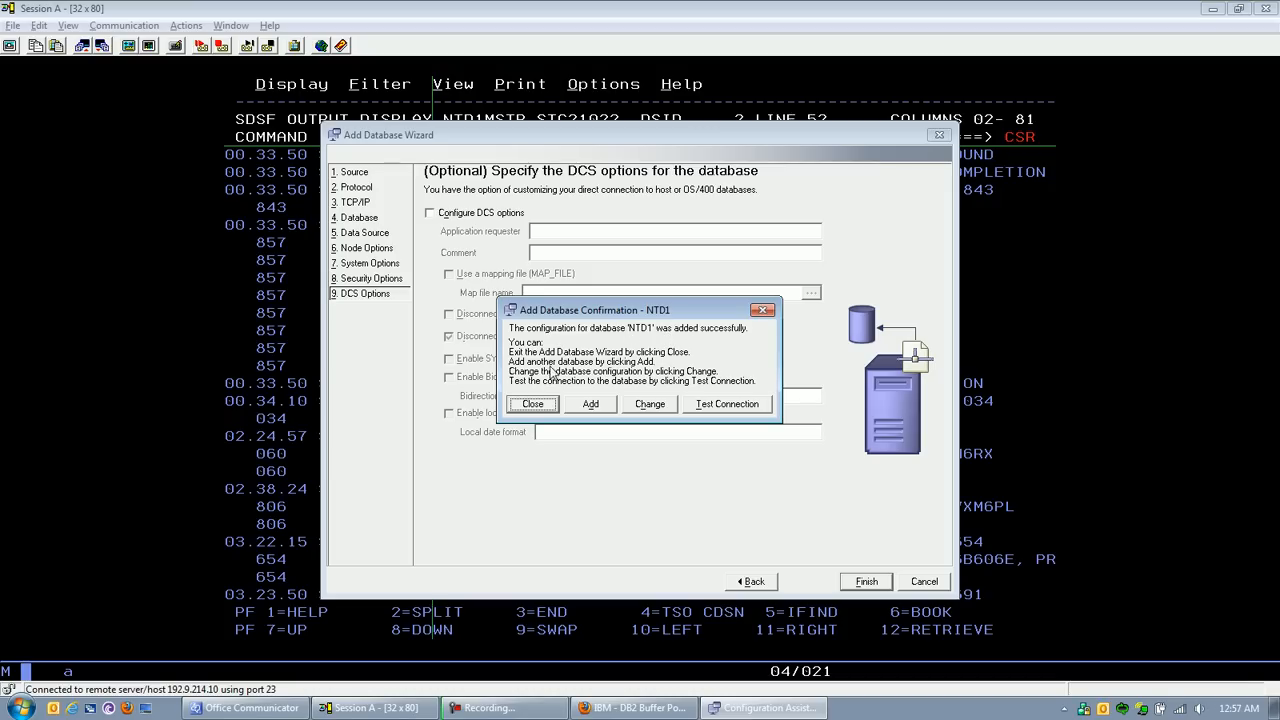
Step: Test the CLI connection to NTD1 with the mainframe user ID and password, and close the test results
left_click(722, 404)
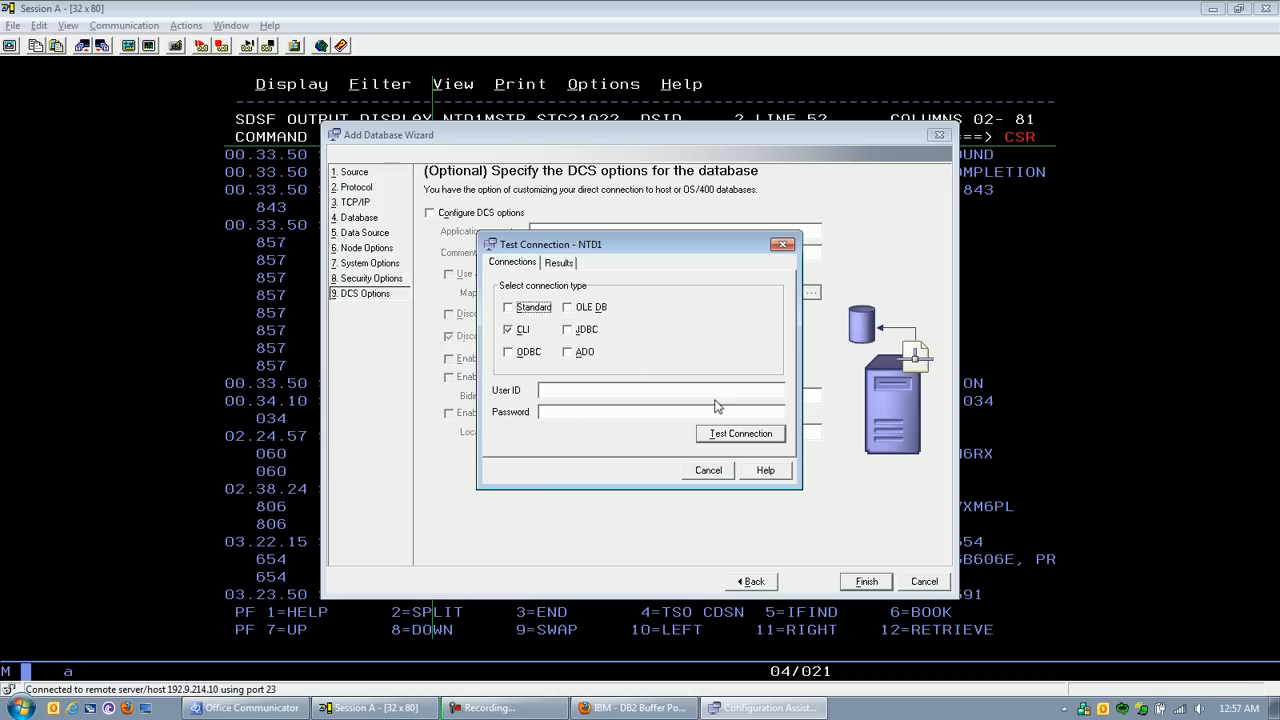
left_click(597, 388)
type("evsxs35*****")
left_click(724, 436)
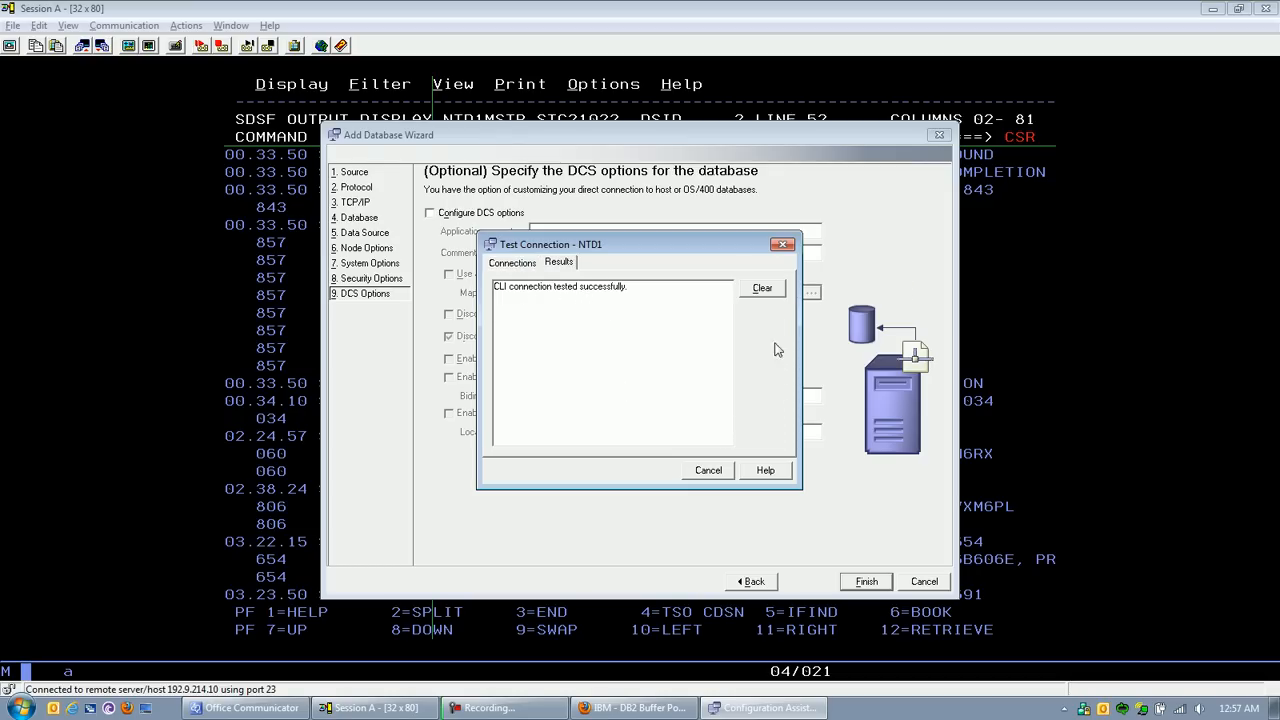
left_click(708, 470)
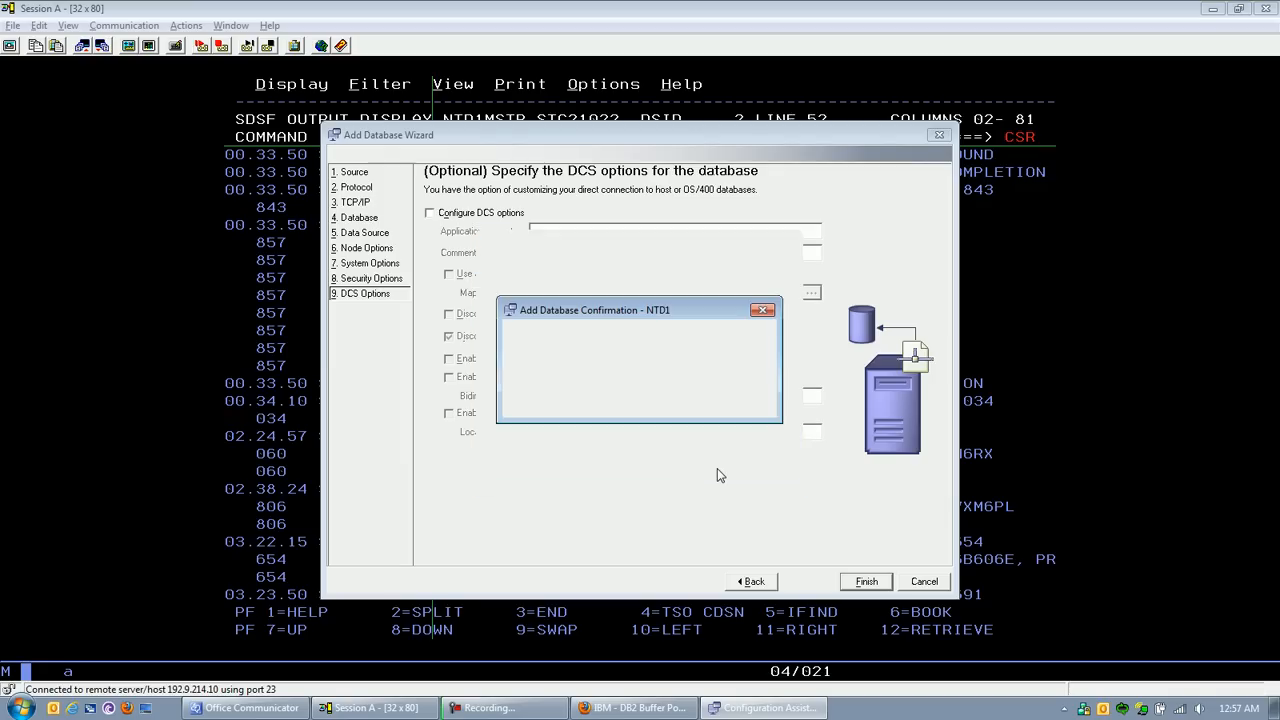
Step: Close the add-database confirmation, select the NTD1 entry in the database list, and close the Configuration Assistant
left_click(547, 403)
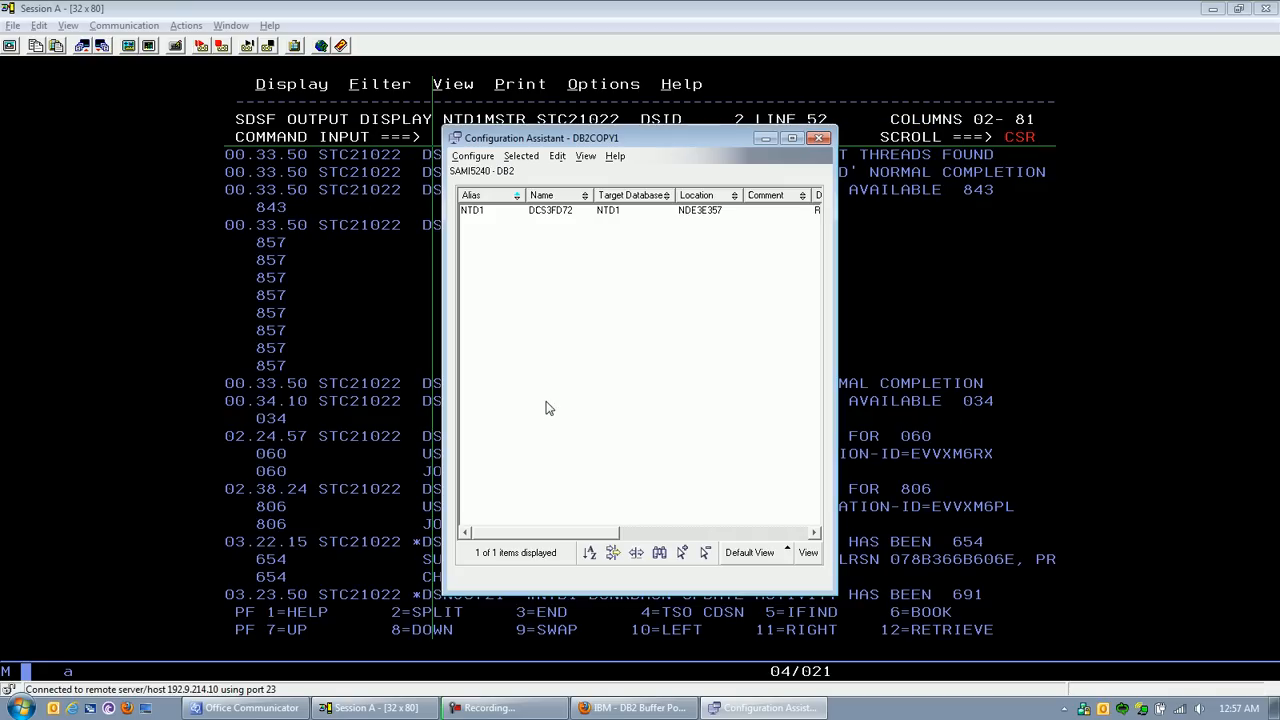
left_click(558, 215)
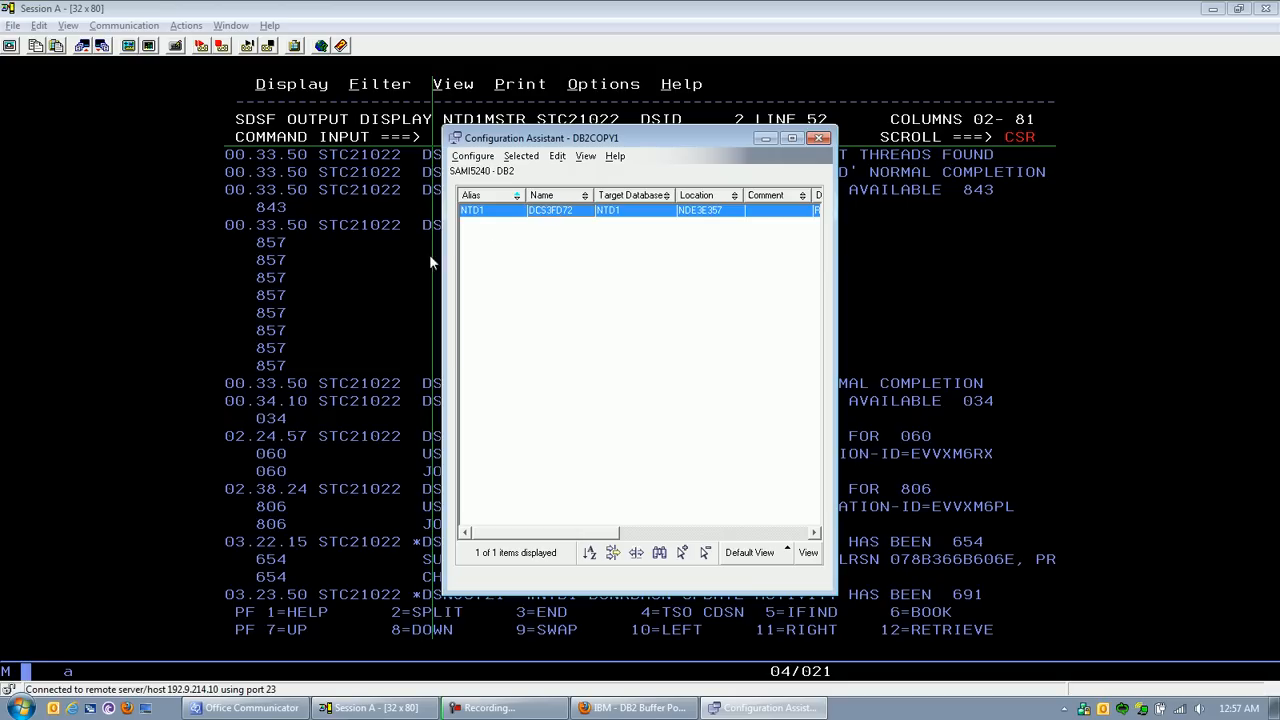
left_click(24, 704)
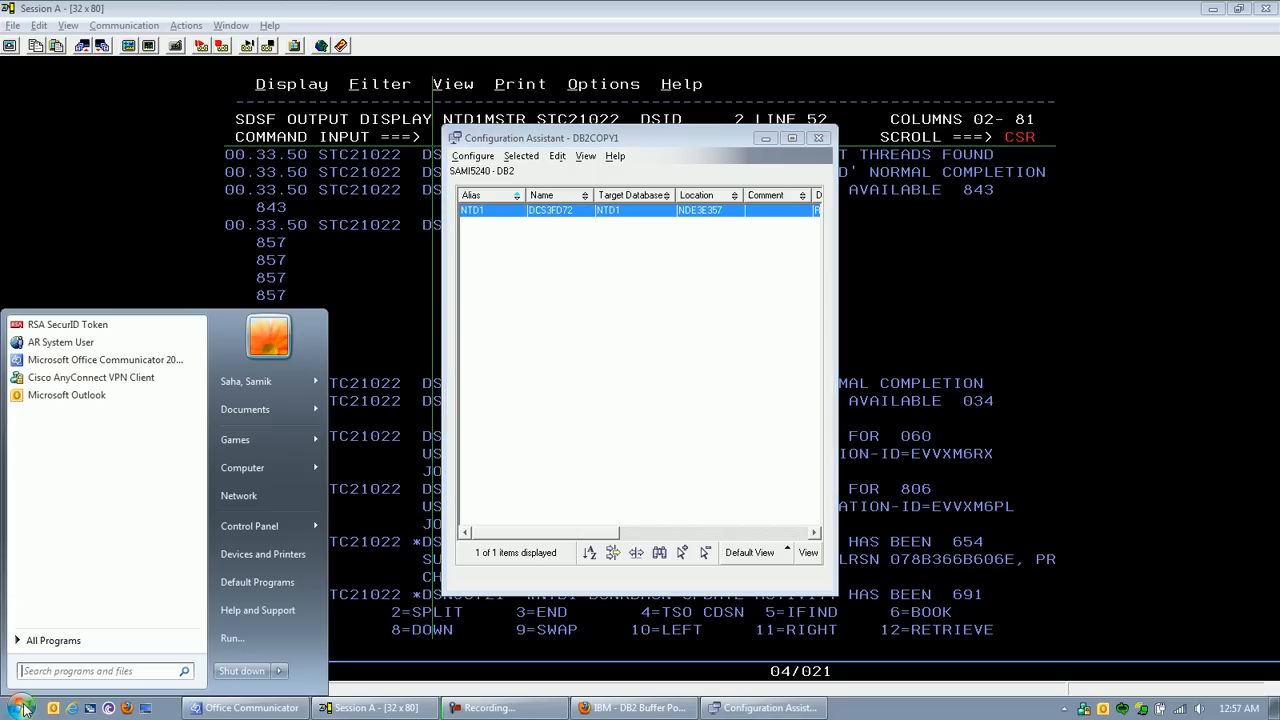
left_click(826, 137)
Step: Launch the Command Editor from the IBM DB2 DB2COPY1 (default) Command Line Tools
left_click(22, 706)
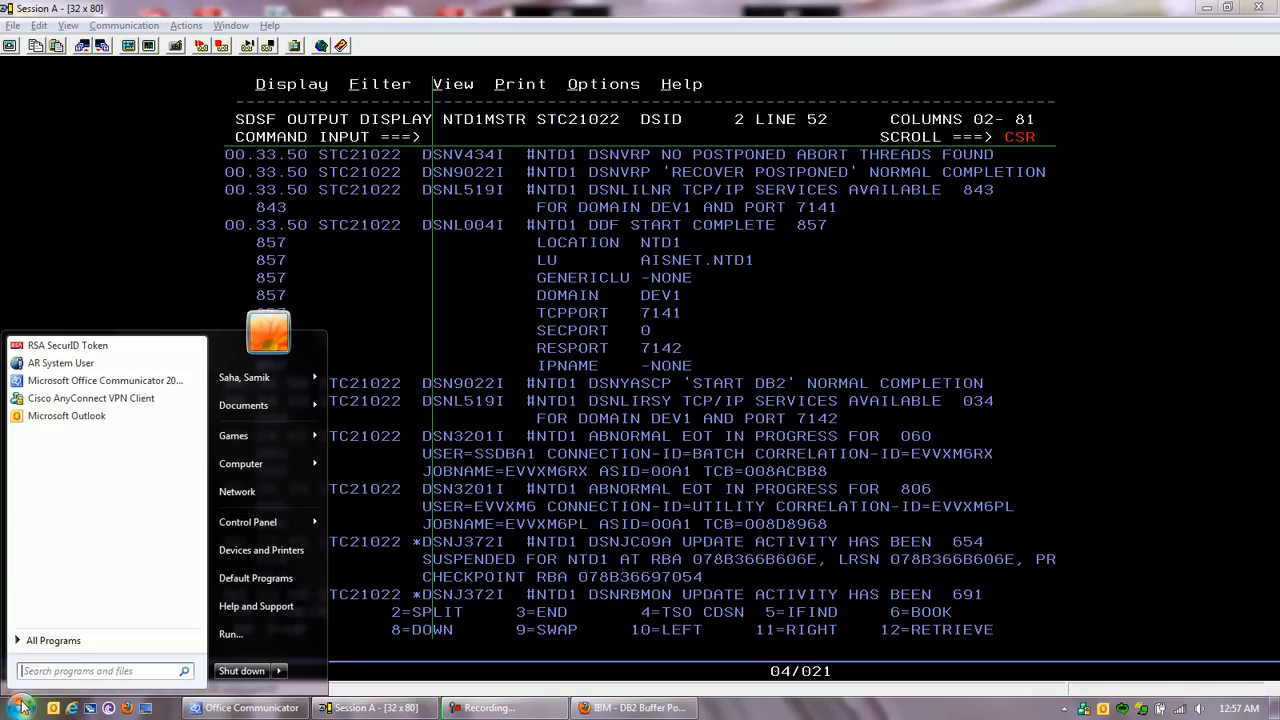
left_click(50, 642)
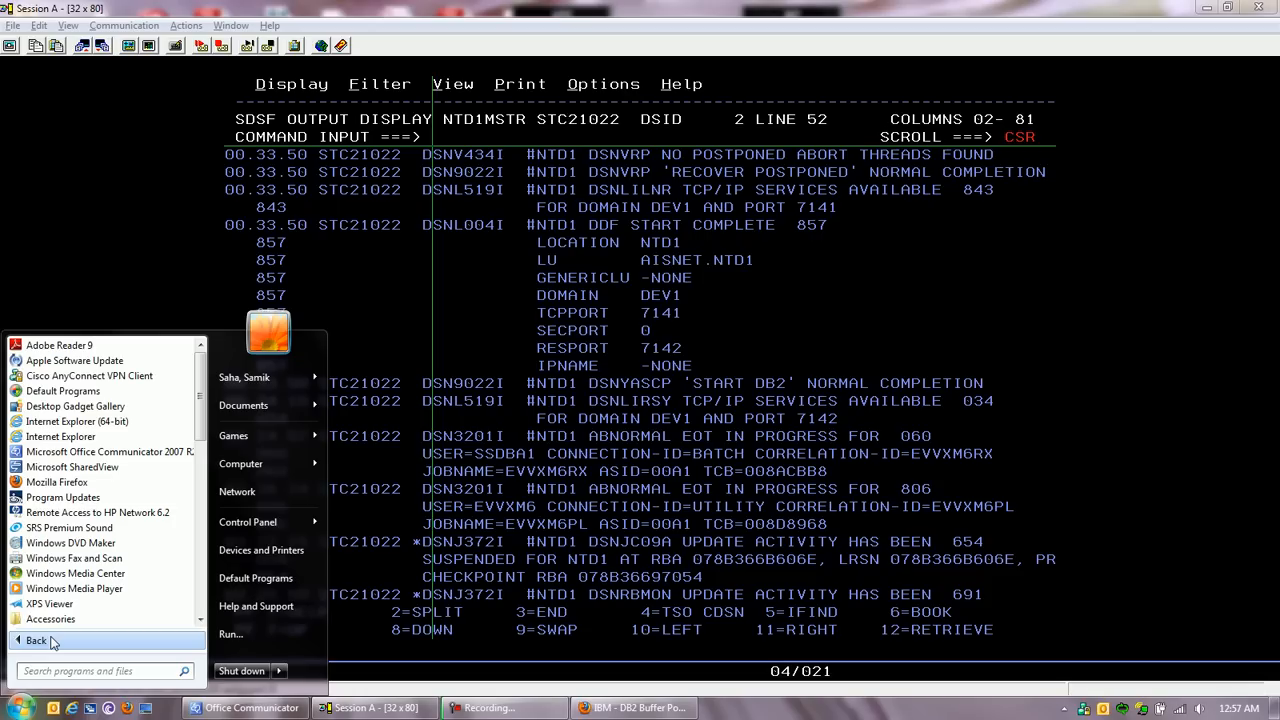
left_click(199, 620)
left_click(199, 620)
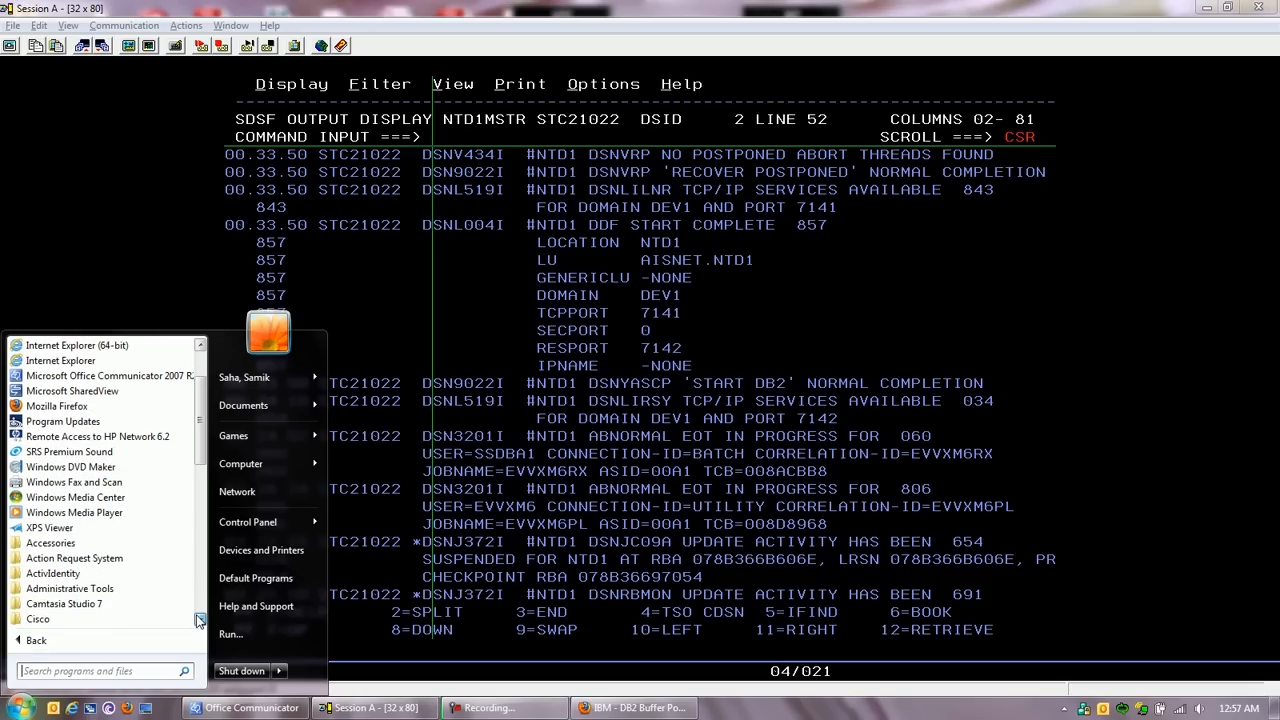
left_click(199, 620)
left_click(199, 620)
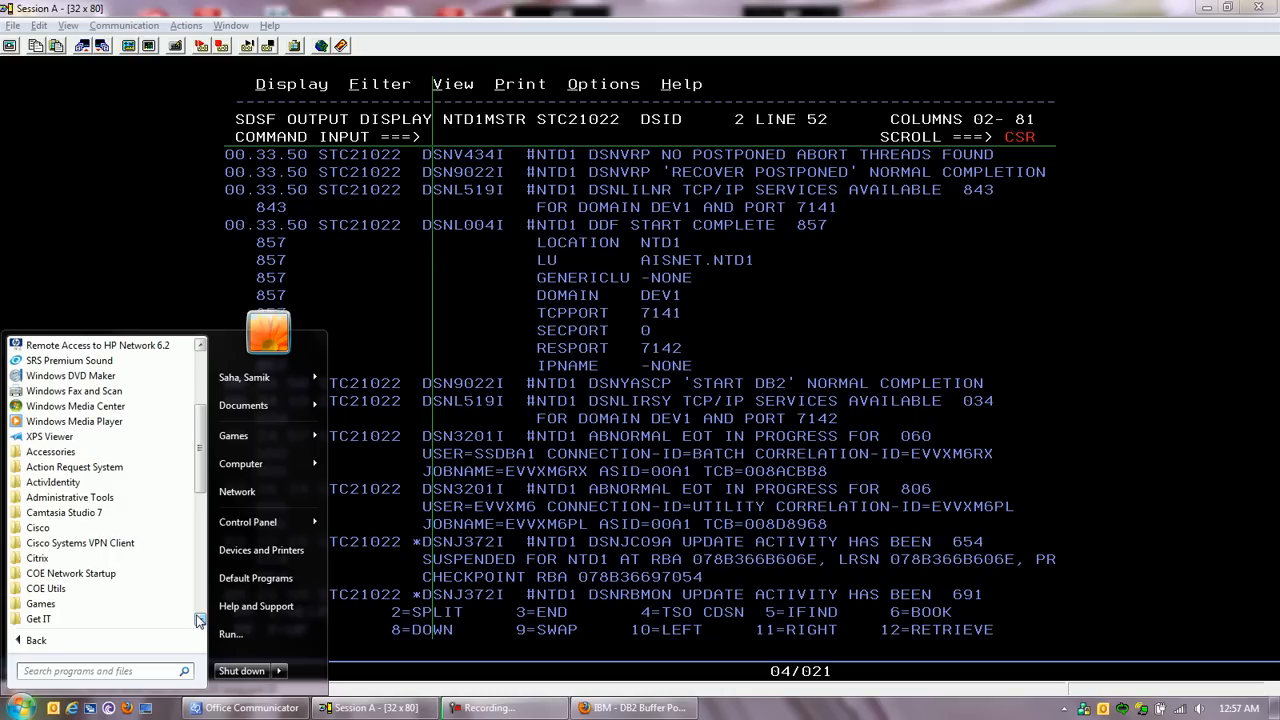
left_click(199, 620)
left_click(199, 620)
left_click(199, 620)
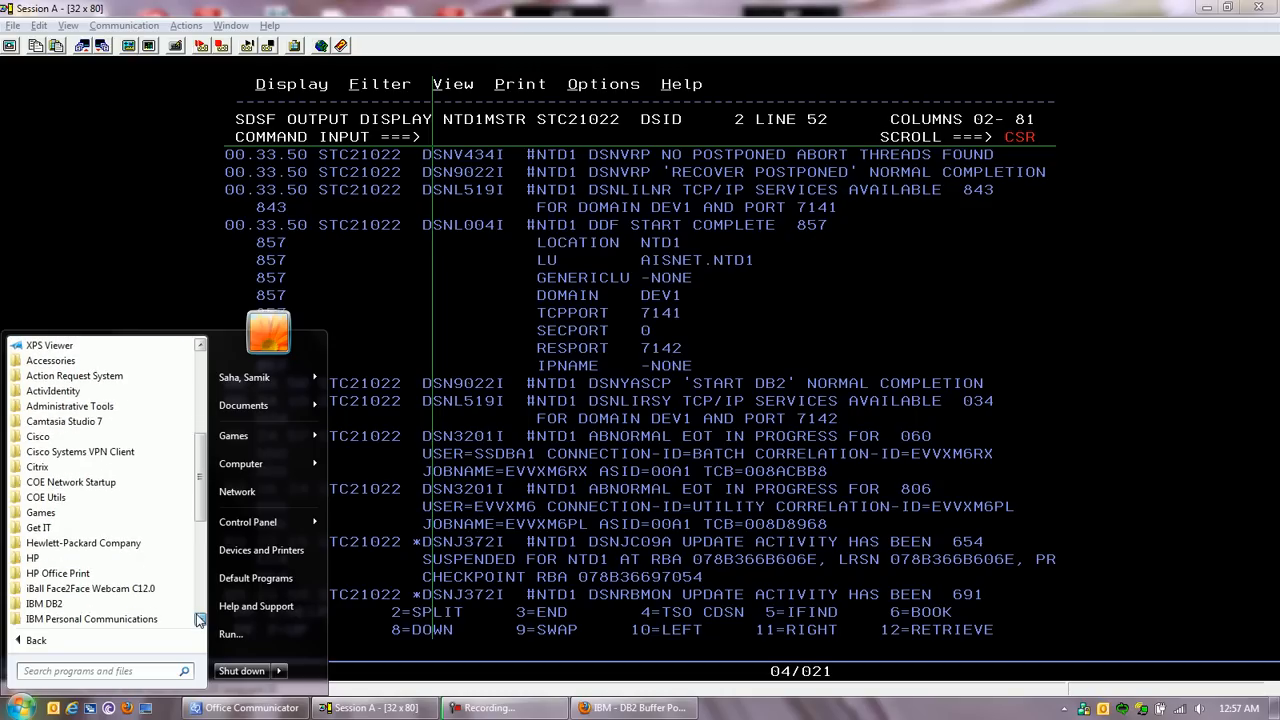
left_click(199, 620)
left_click(67, 577)
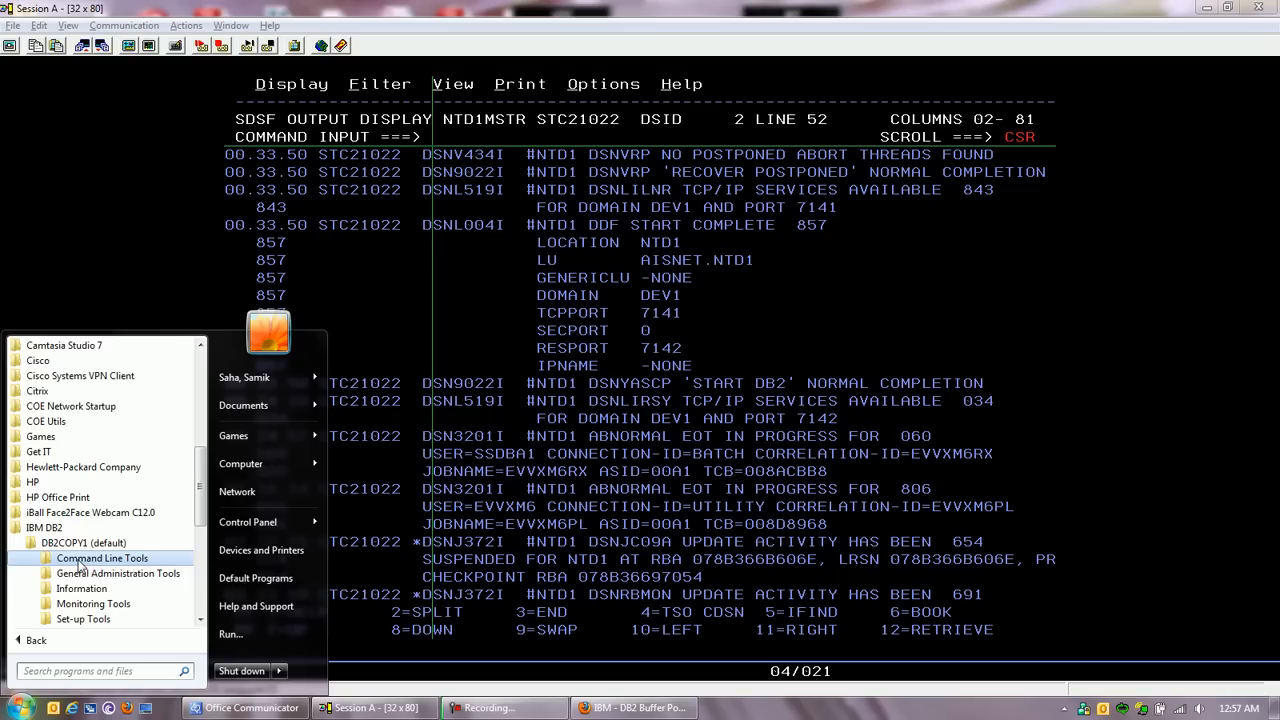
left_click(80, 562)
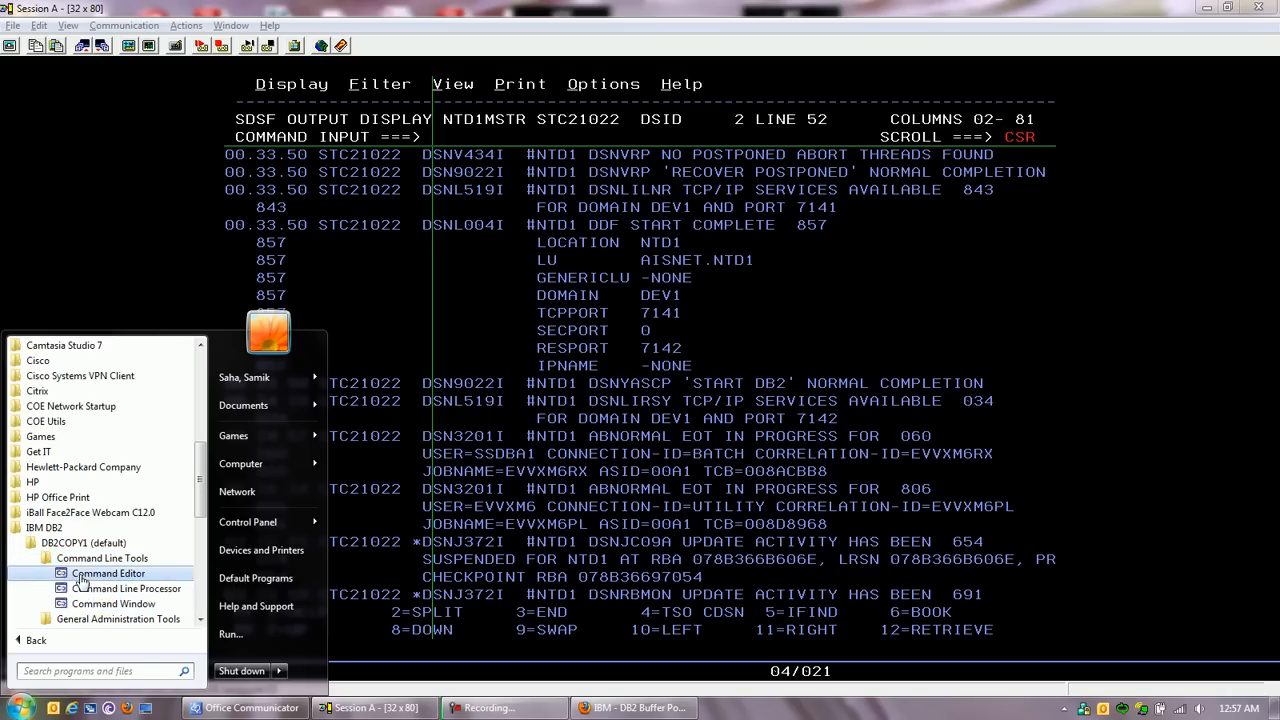
left_click(100, 574)
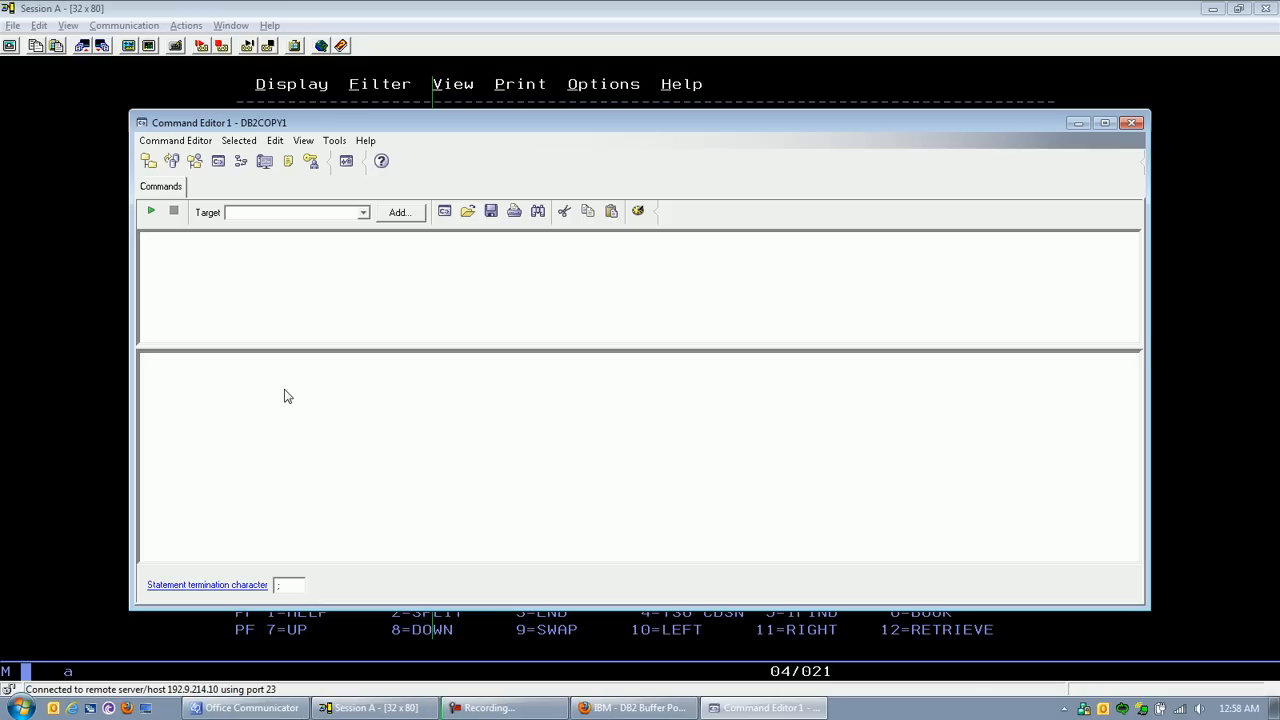
Step: Check the Command Editor's list of targets, and open the Control Center in the Advanced view
left_click(249, 213)
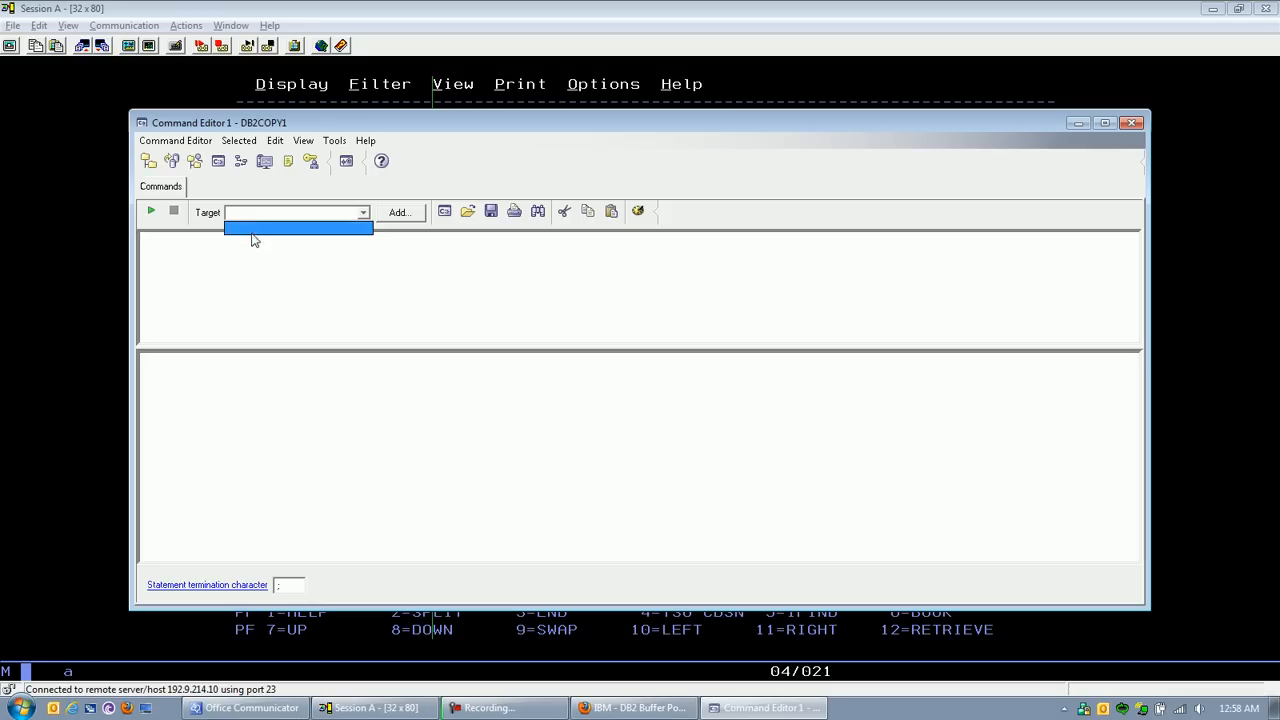
left_click(254, 257)
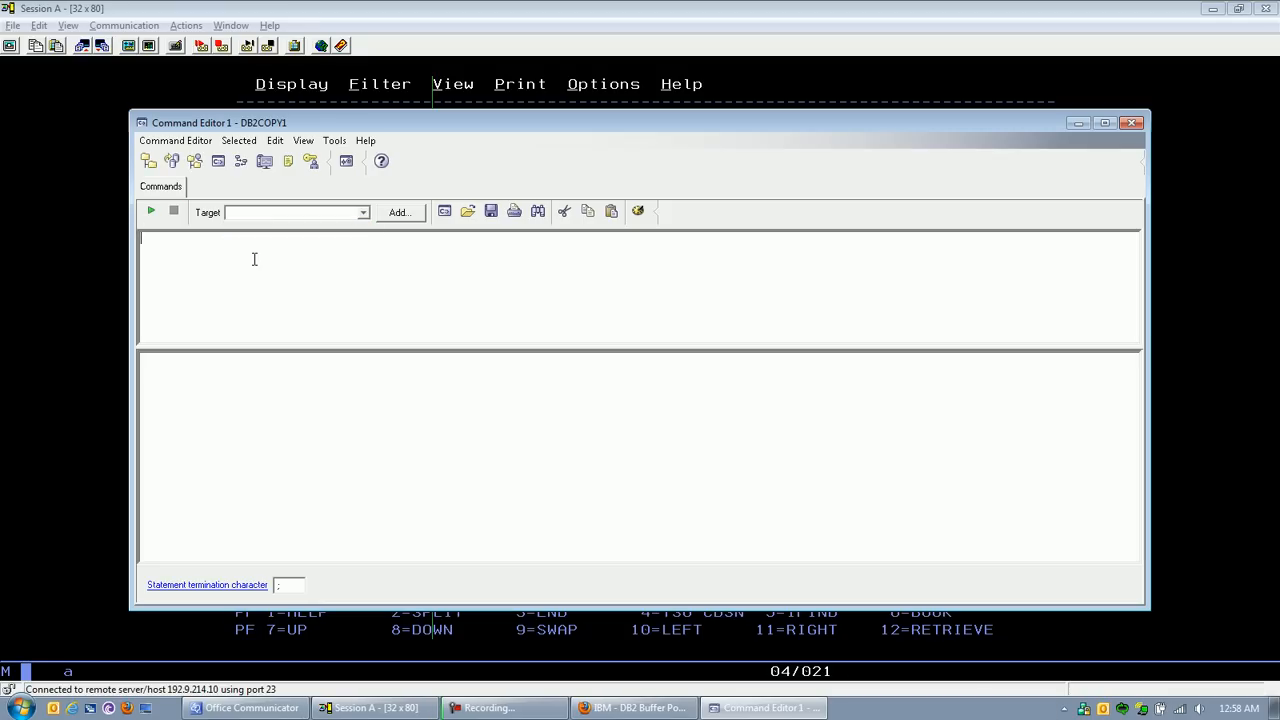
left_click(148, 163)
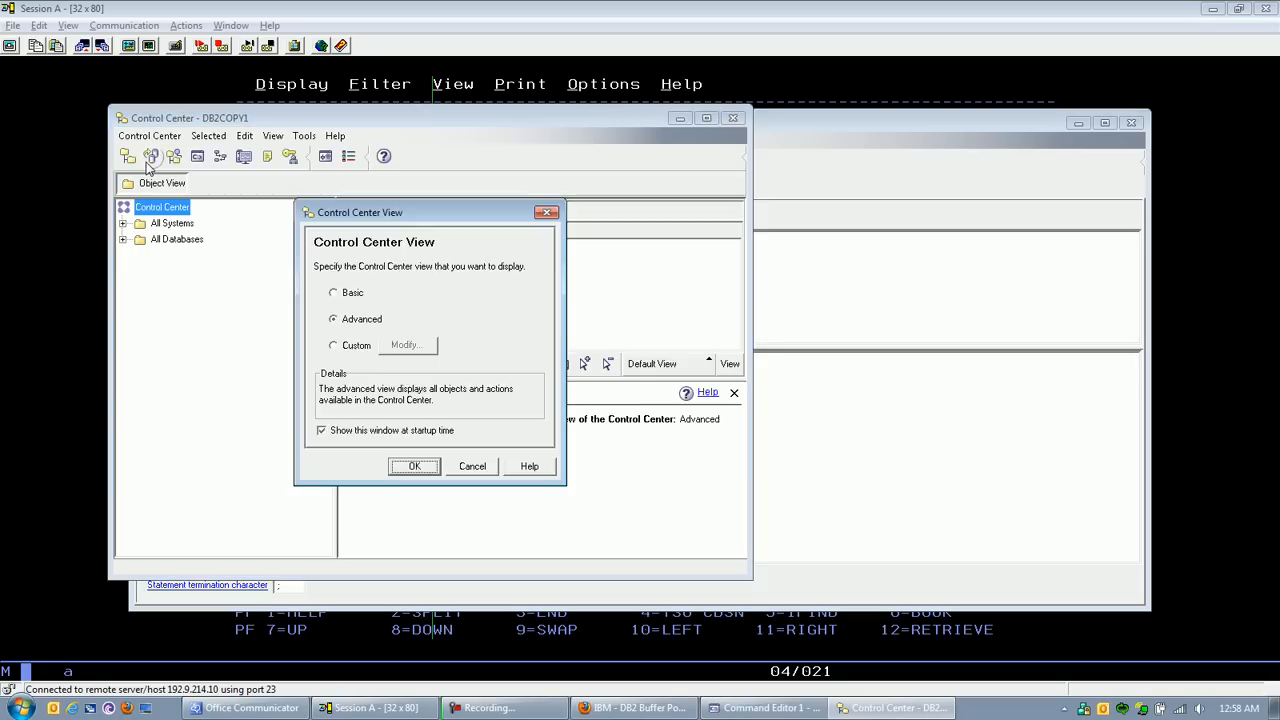
left_click(415, 468)
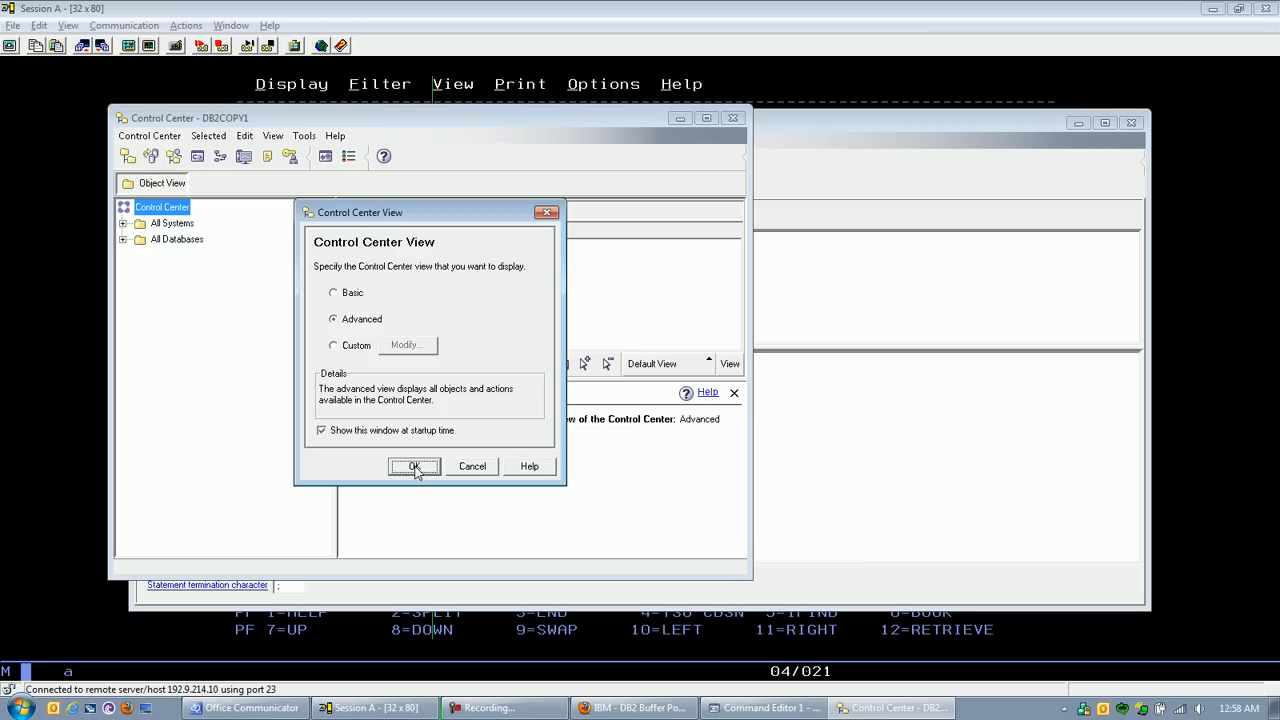